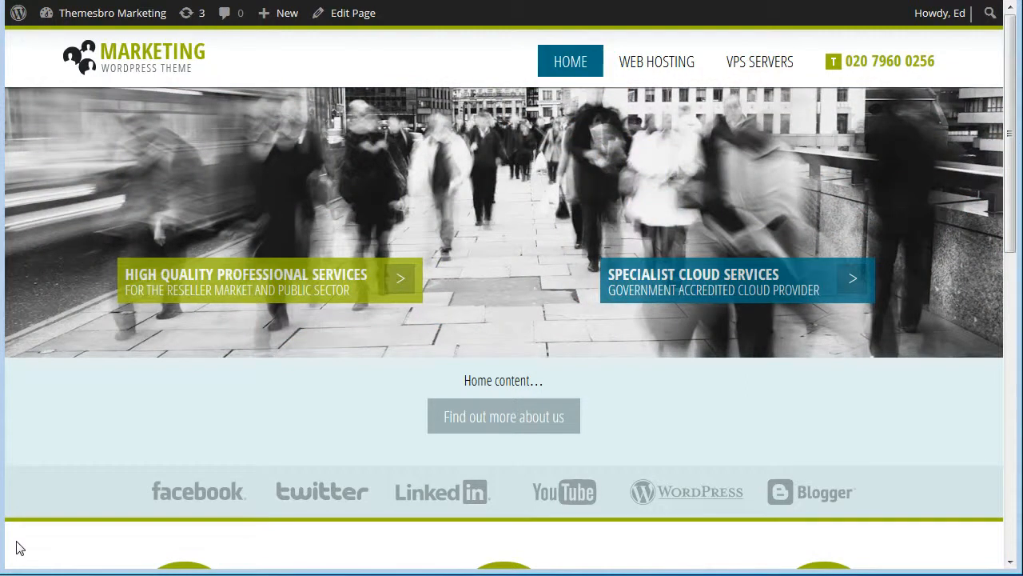
From the dashboard, open Theme Options and begin replacing the site logo image.
mouse_move(80, 16)
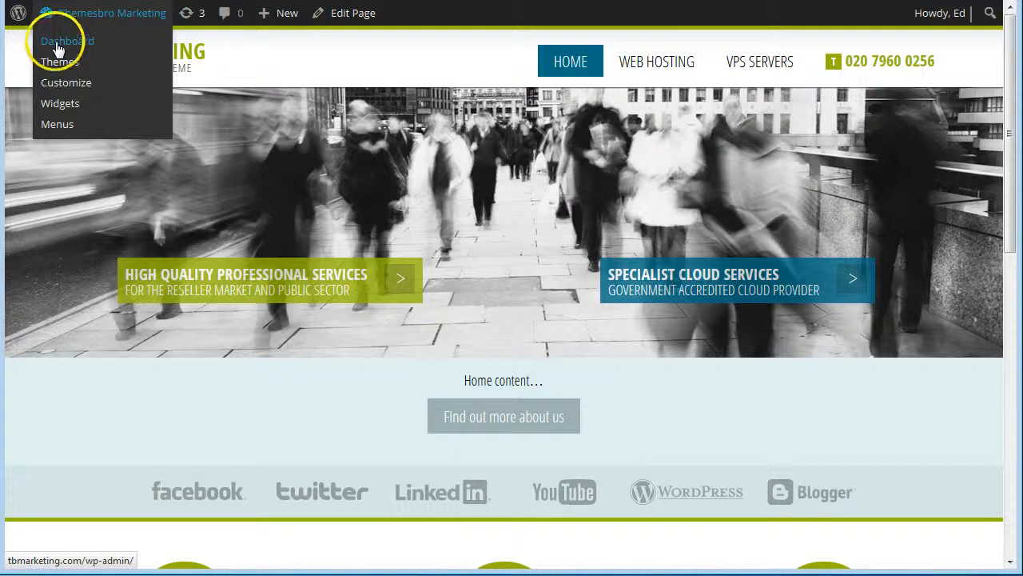
left_click(58, 44)
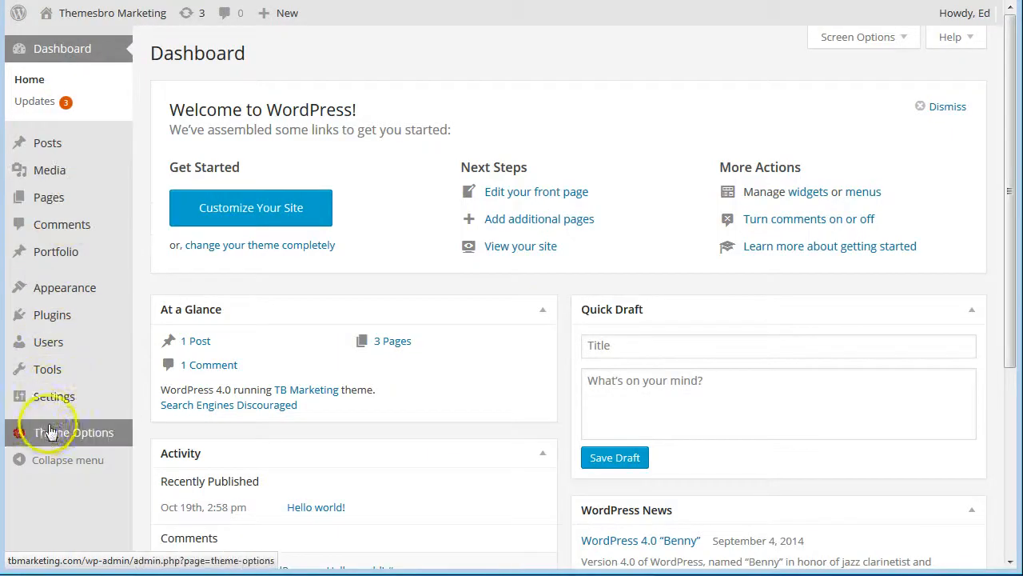
mouse_move(45, 436)
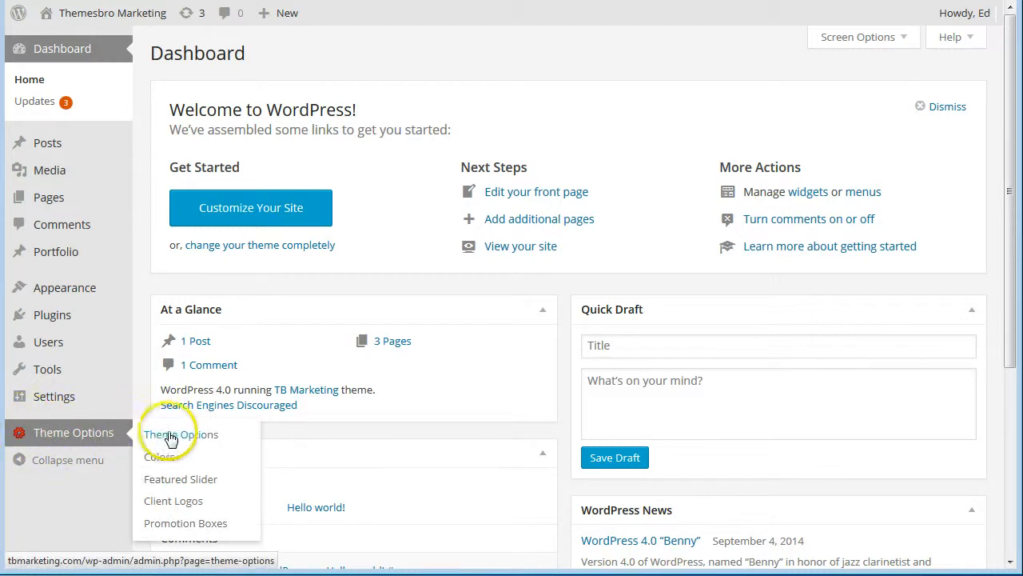
left_click(194, 440)
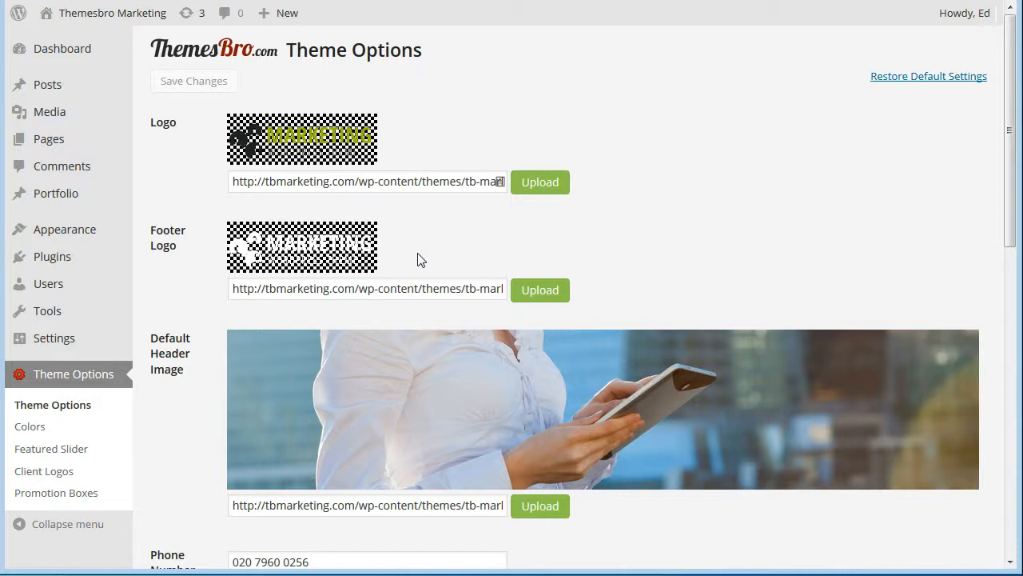
left_click(541, 185)
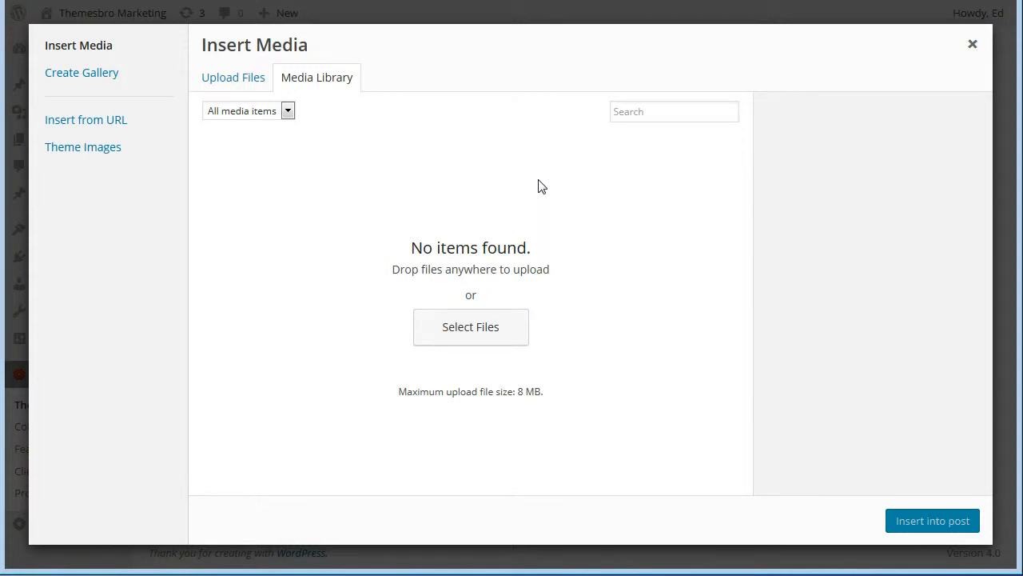
Upload top-logo.png from the tbmarketing.com folder into the media library.
left_click(236, 77)
left_click(612, 296)
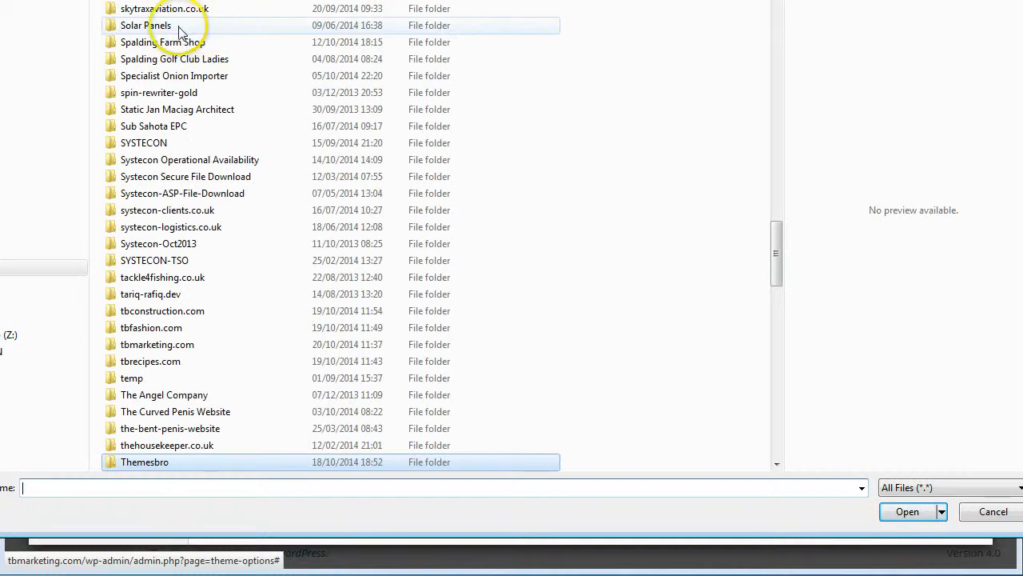
left_click(182, 26)
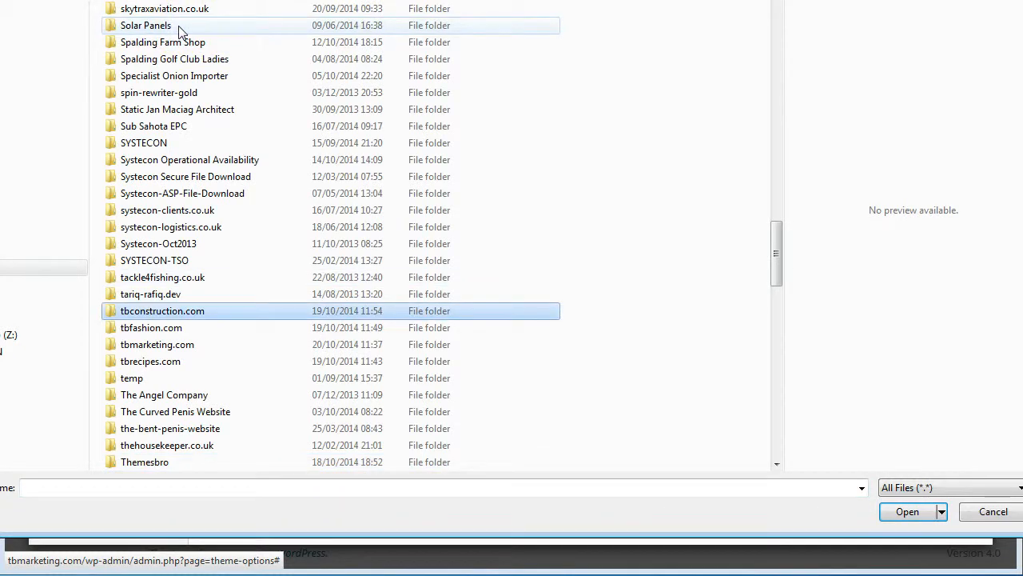
left_click(192, 313)
double_click(169, 344)
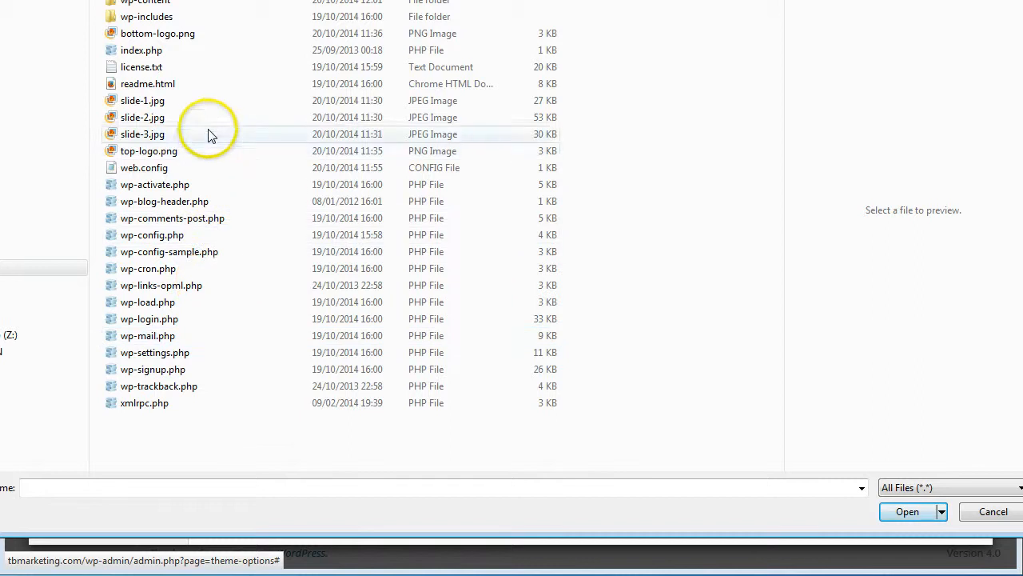
left_click(157, 153)
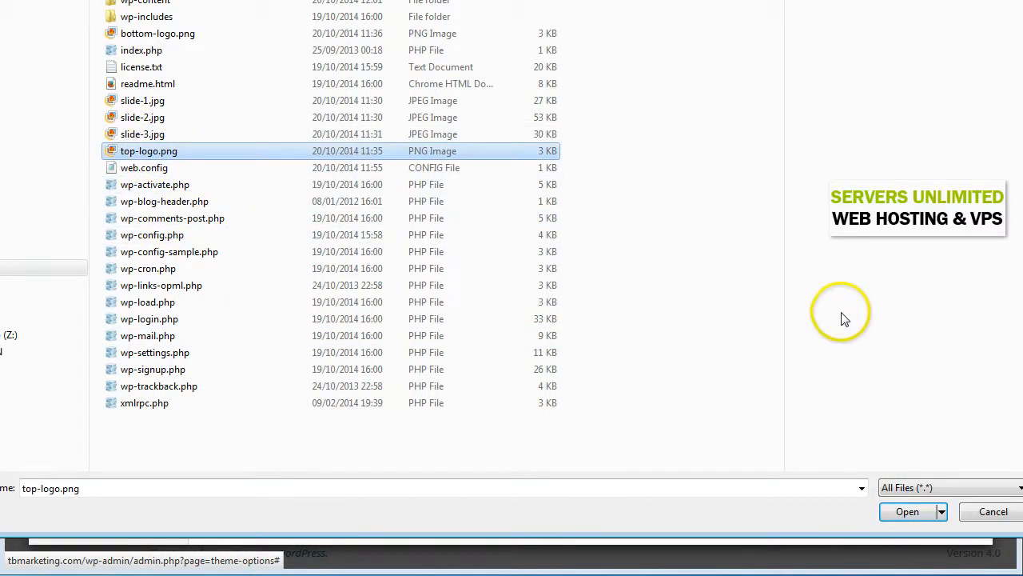
left_click(909, 514)
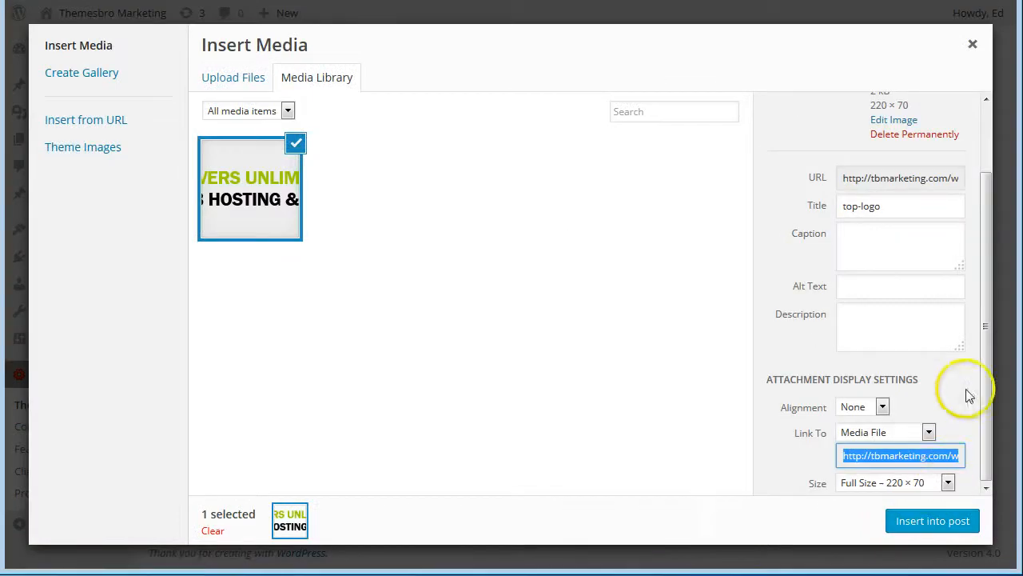
left_click_drag(984, 384, 982, 462)
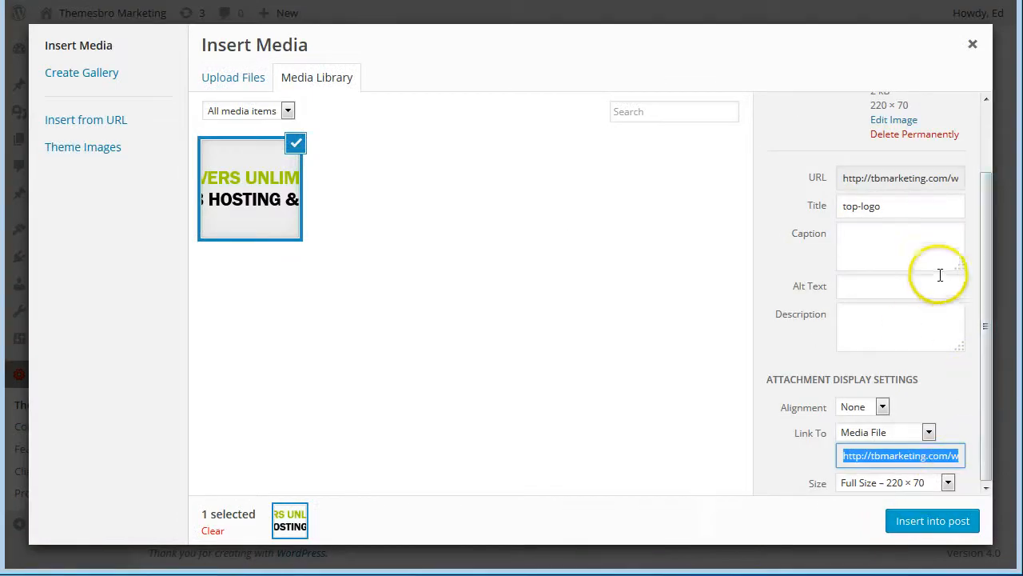
Insert the uploaded Servers Unlimited image as the site logo with Link To set to None.
left_click(861, 285)
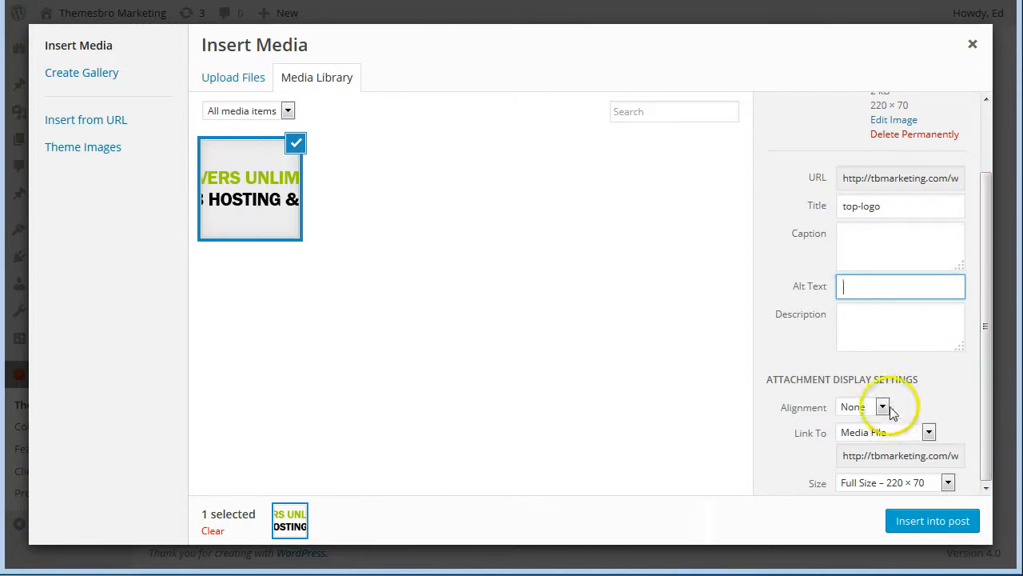
left_click(929, 432)
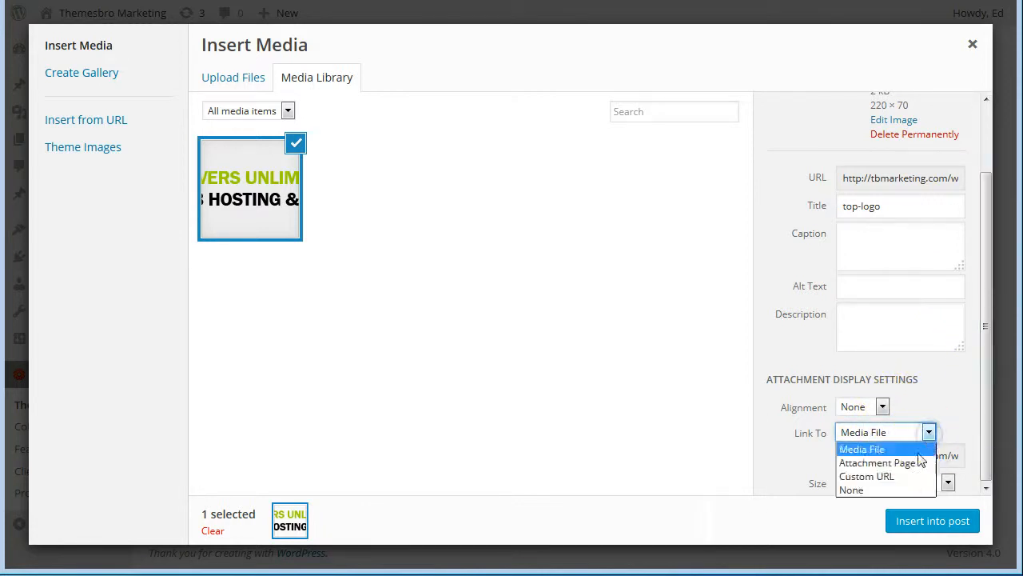
left_click(858, 488)
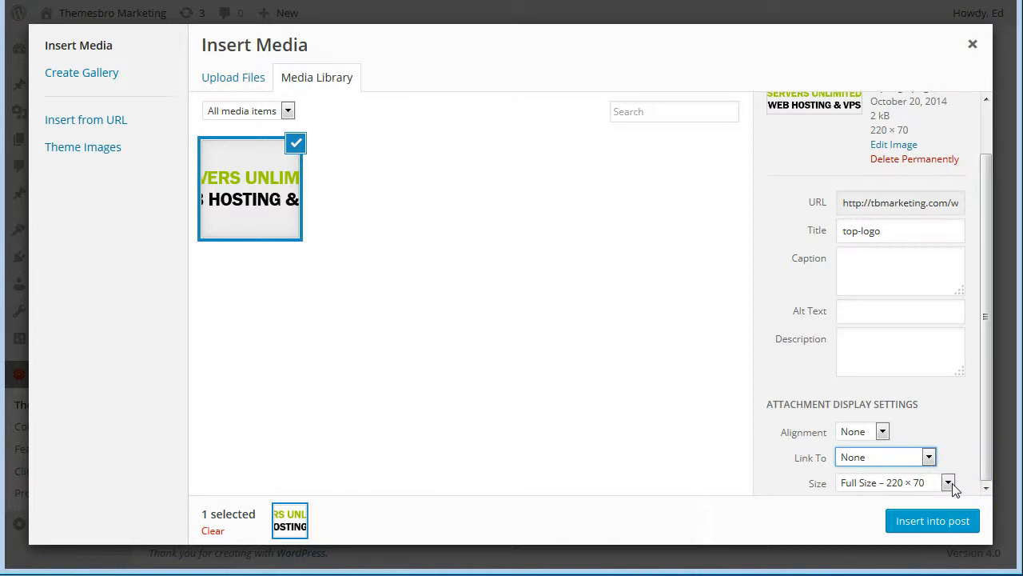
left_click(942, 518)
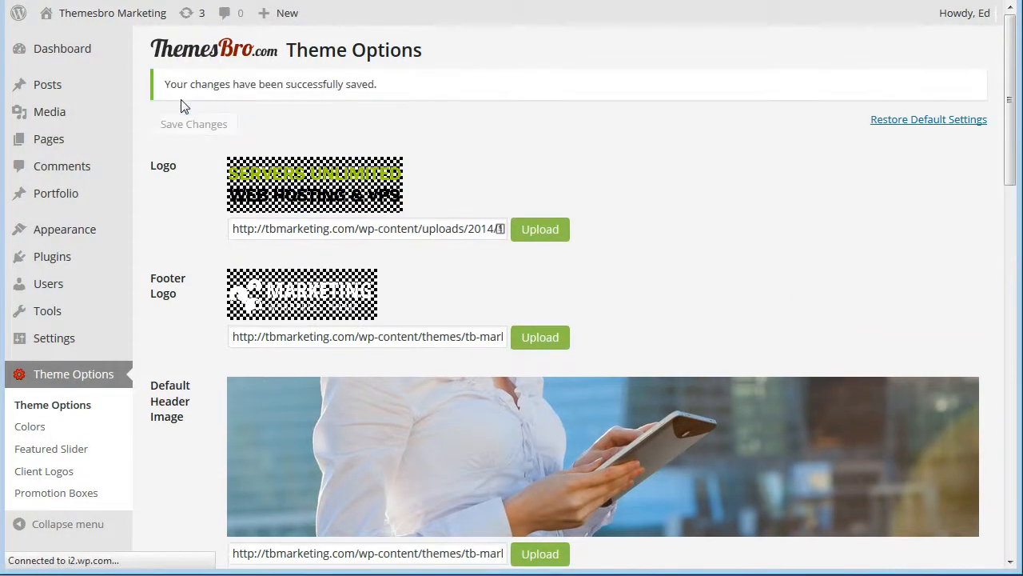
Visit the live site, confirm the new logo links home, then return to the dashboard.
mouse_move(91, 17)
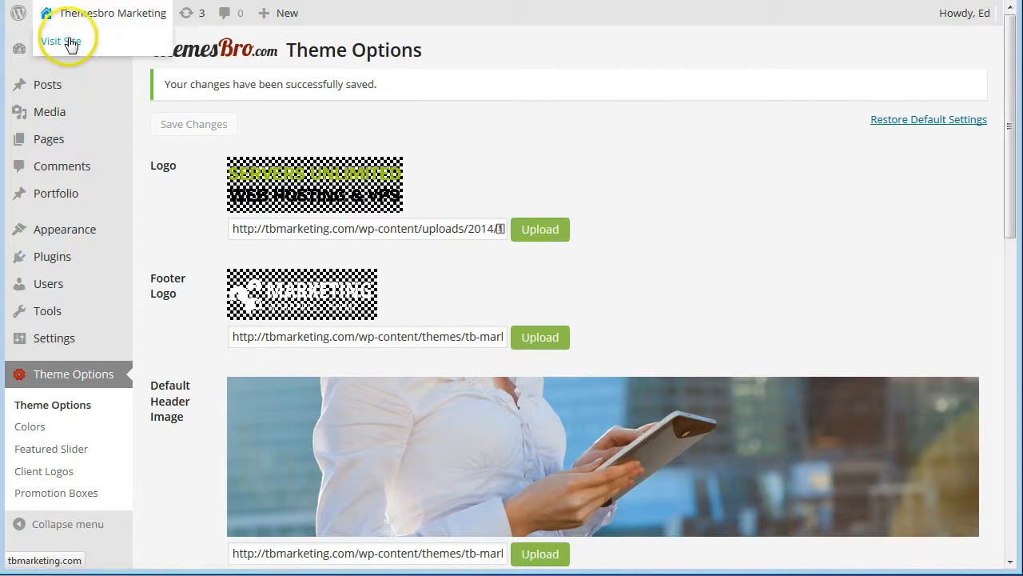
left_click(69, 41)
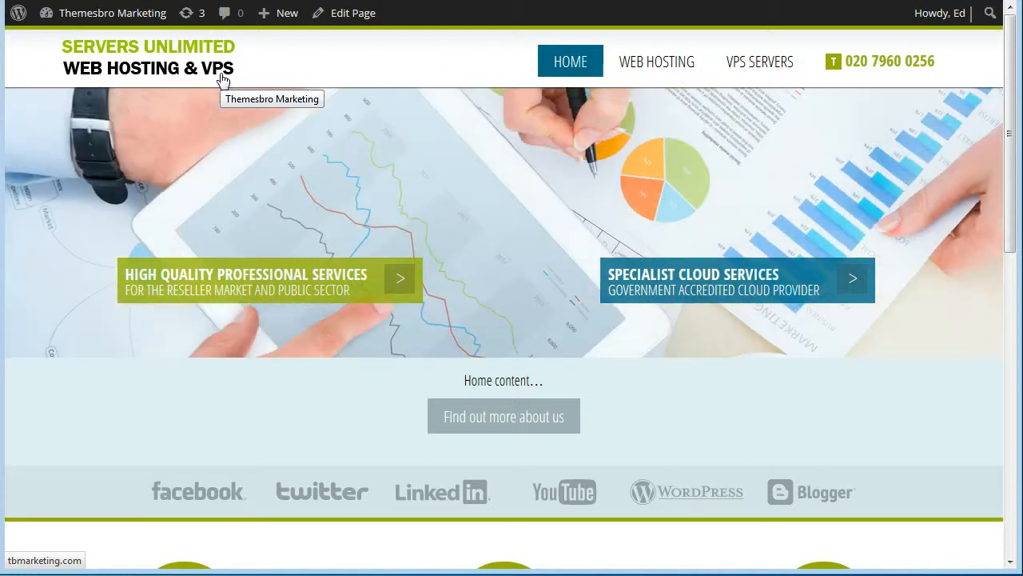
left_click(247, 41)
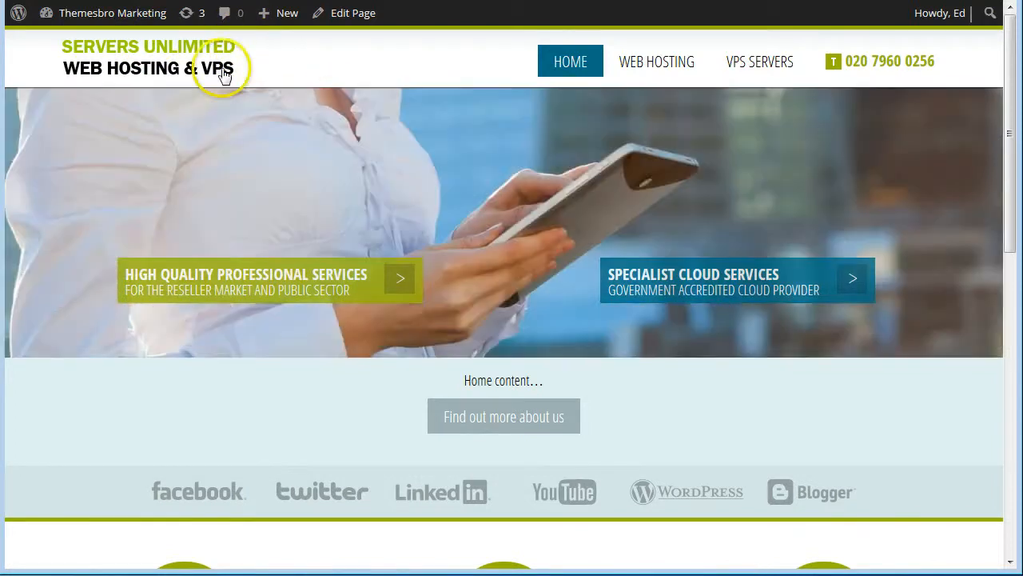
mouse_move(70, 16)
left_click(68, 46)
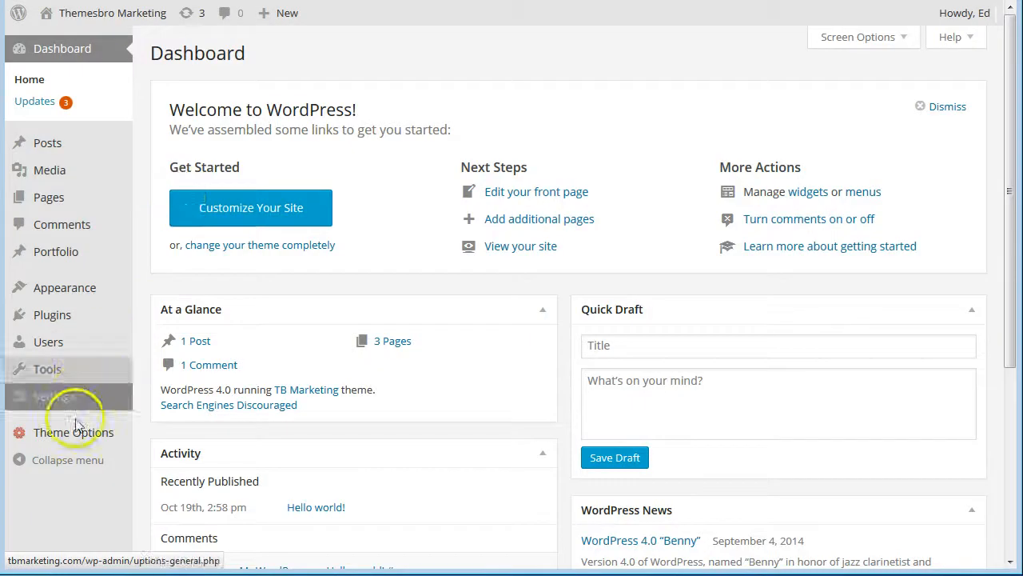
Upload bottom-logo.png for the Footer Logo setting in Theme Options.
mouse_move(79, 432)
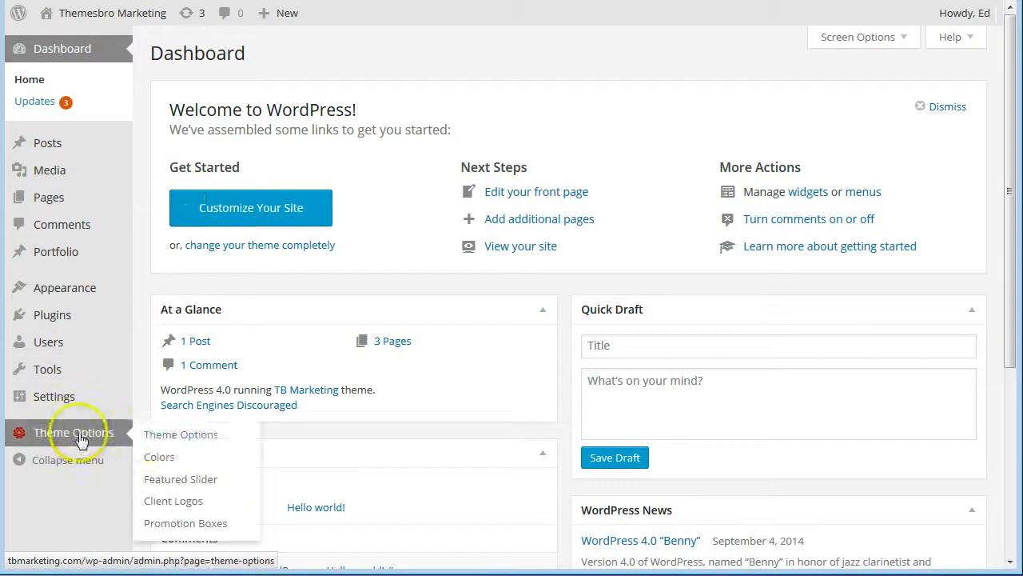
left_click(152, 433)
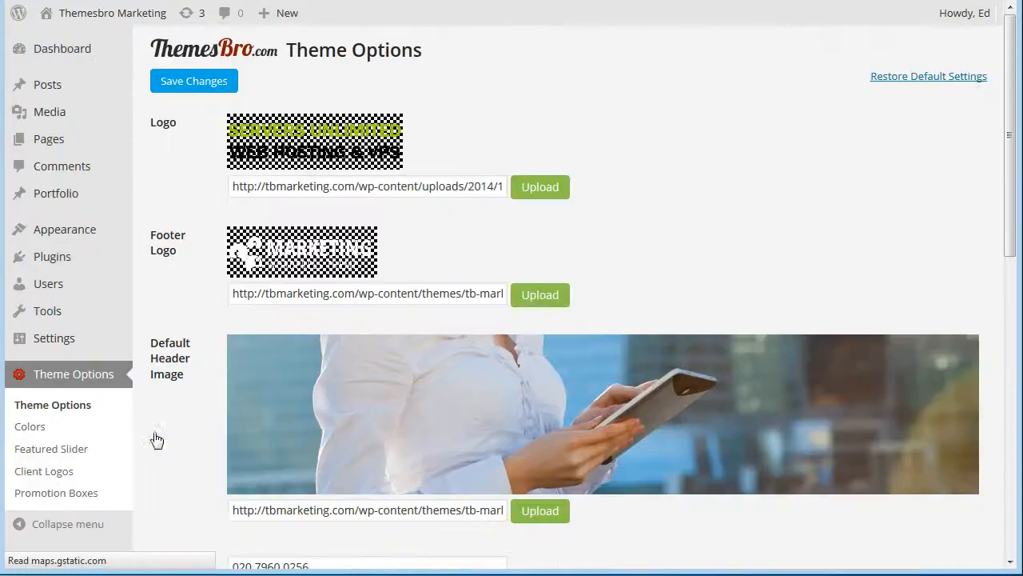
left_click(535, 295)
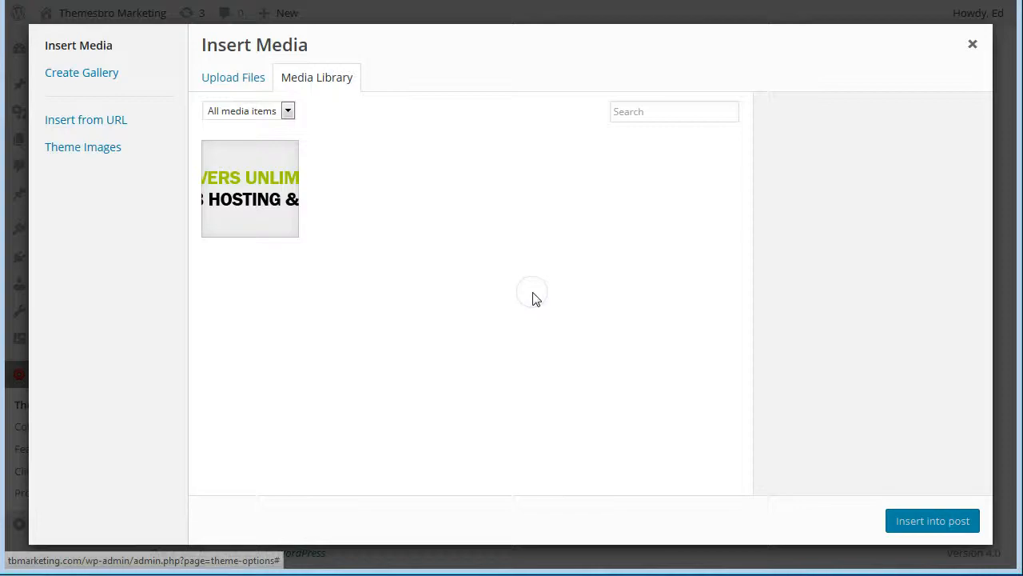
left_click(246, 88)
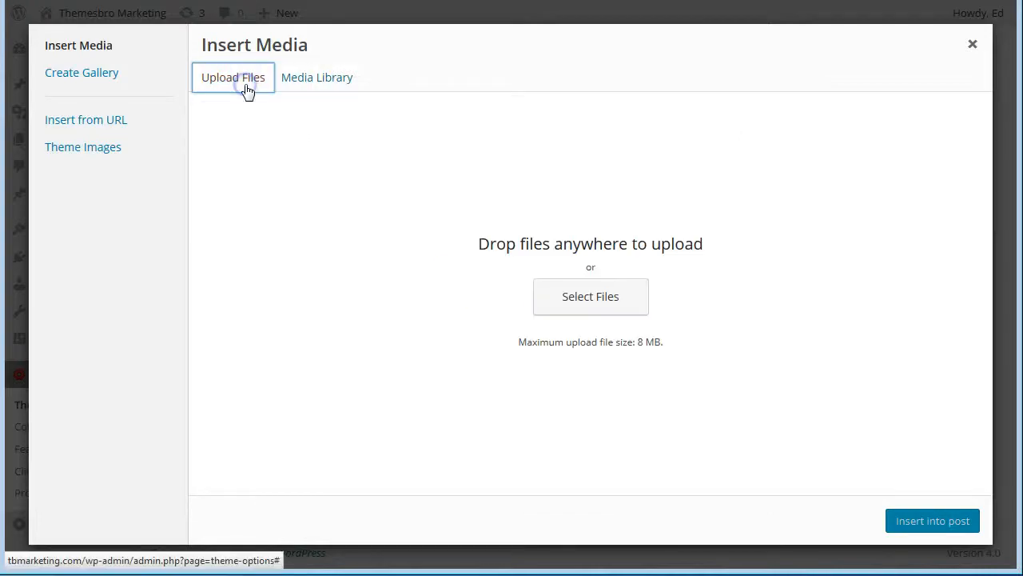
left_click(579, 300)
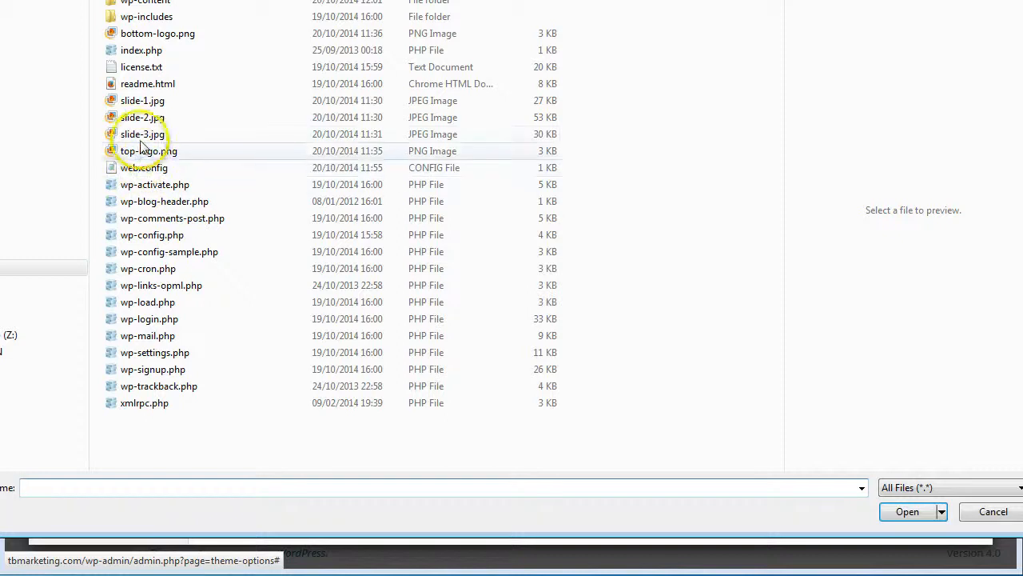
left_click(138, 33)
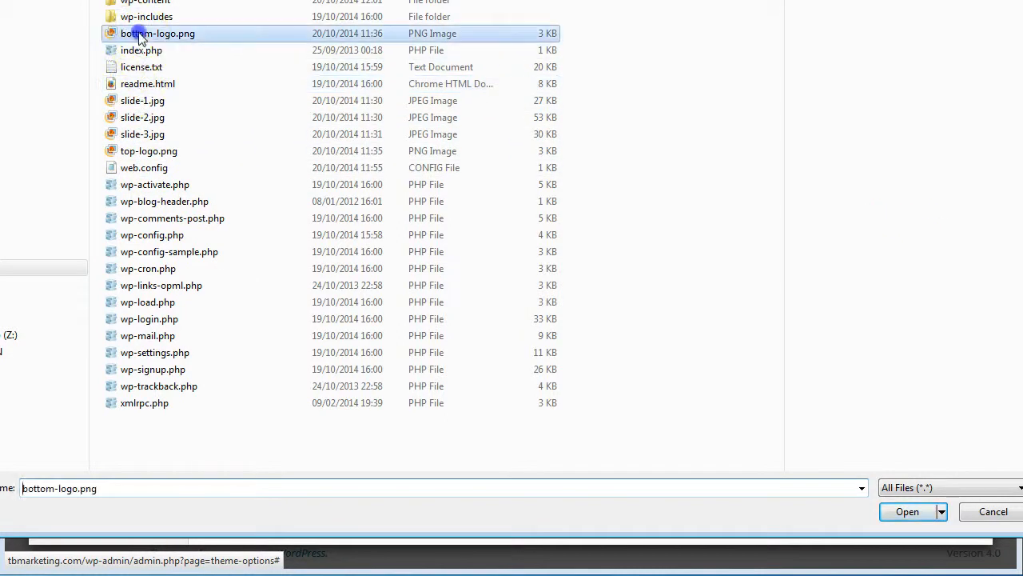
left_click(903, 512)
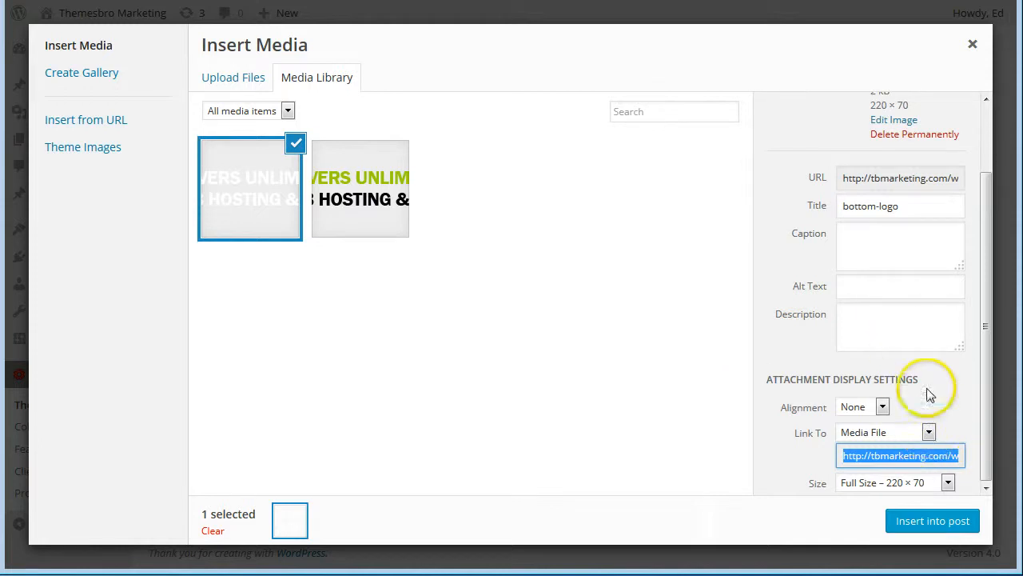
Insert bottom-logo as the footer logo with Link To None and save the theme options.
left_click(929, 431)
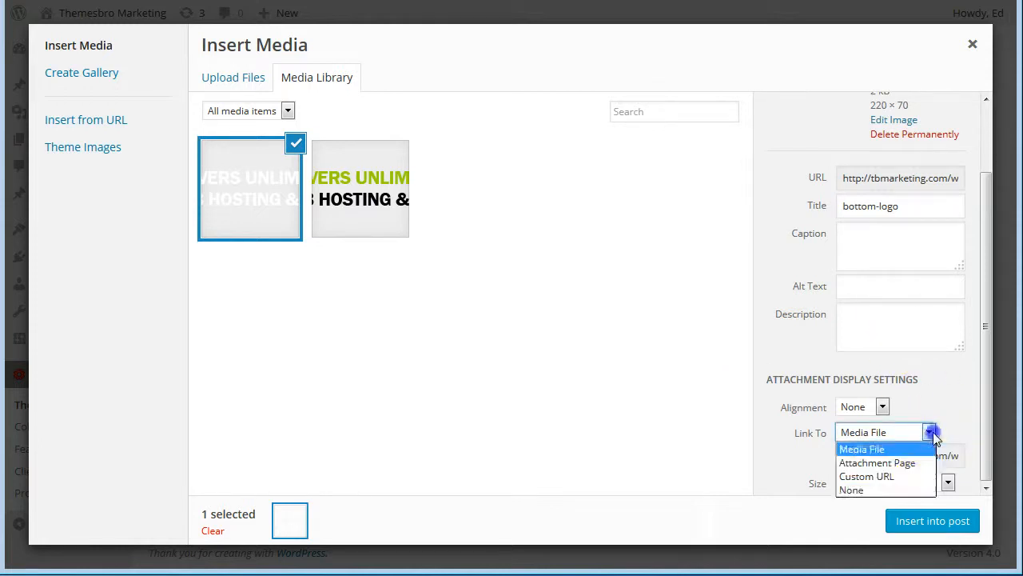
left_click(918, 490)
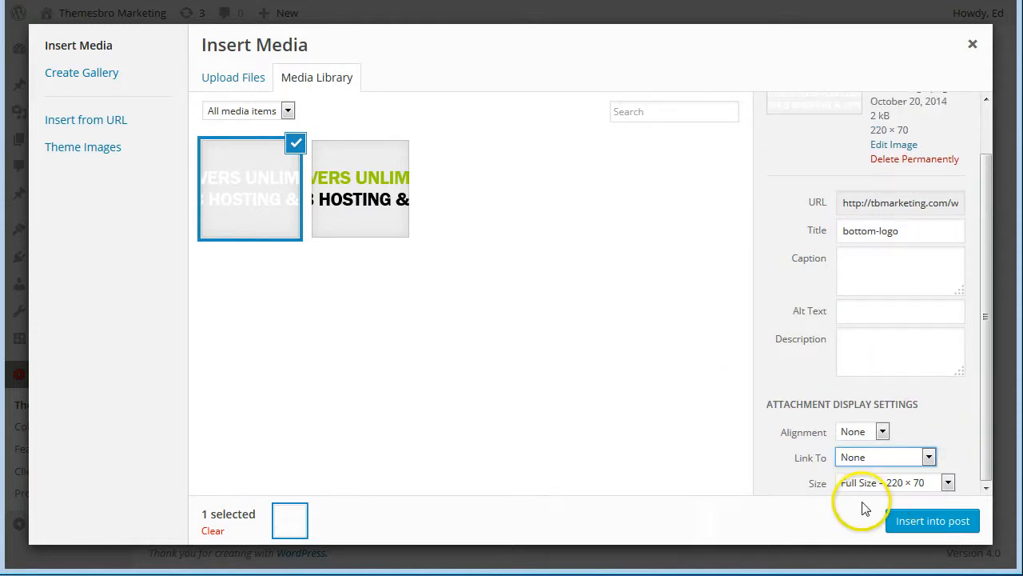
left_click(934, 523)
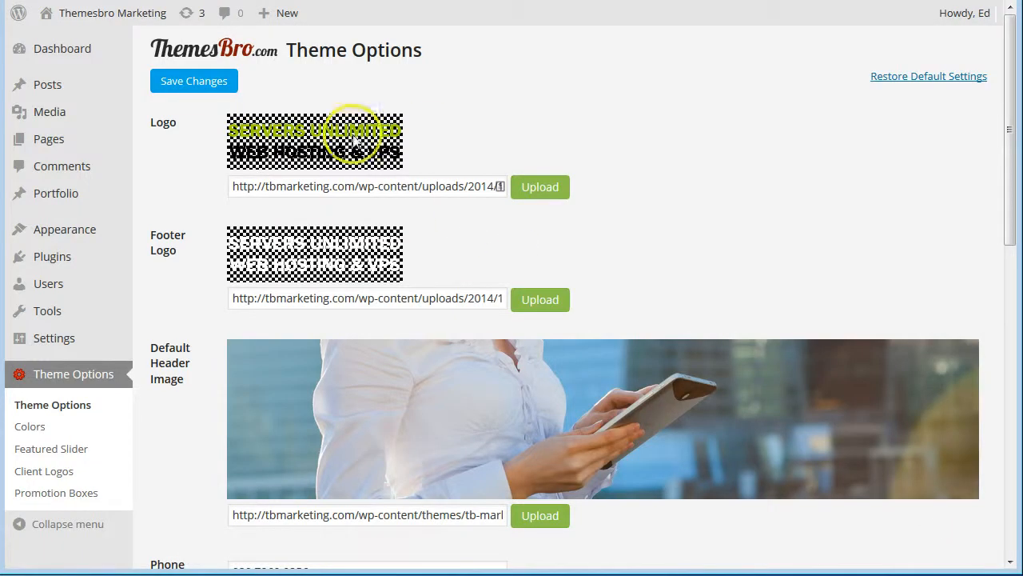
left_click(204, 82)
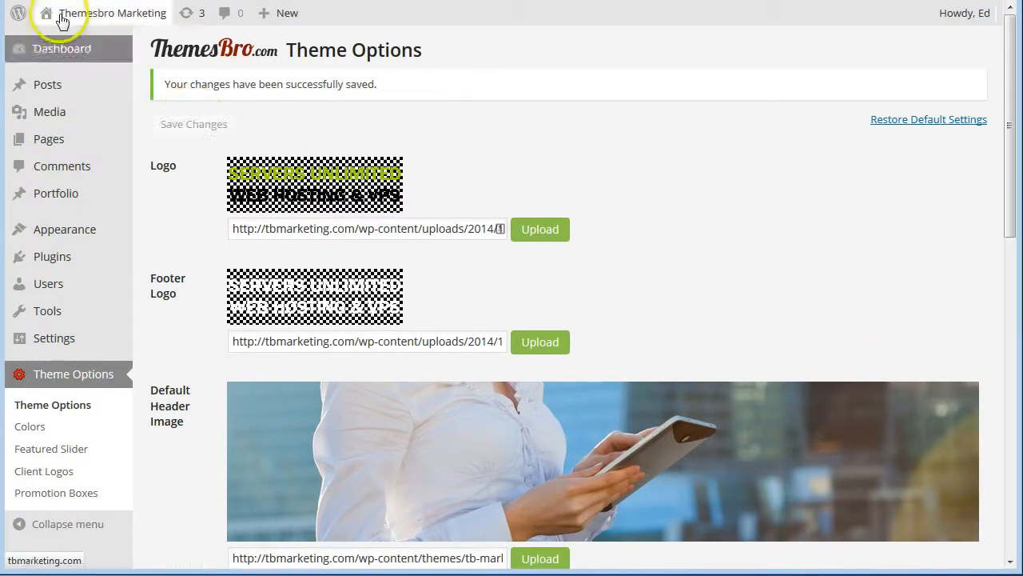
Open the live homepage and scroll down to the Blog section and copyright line.
mouse_move(63, 20)
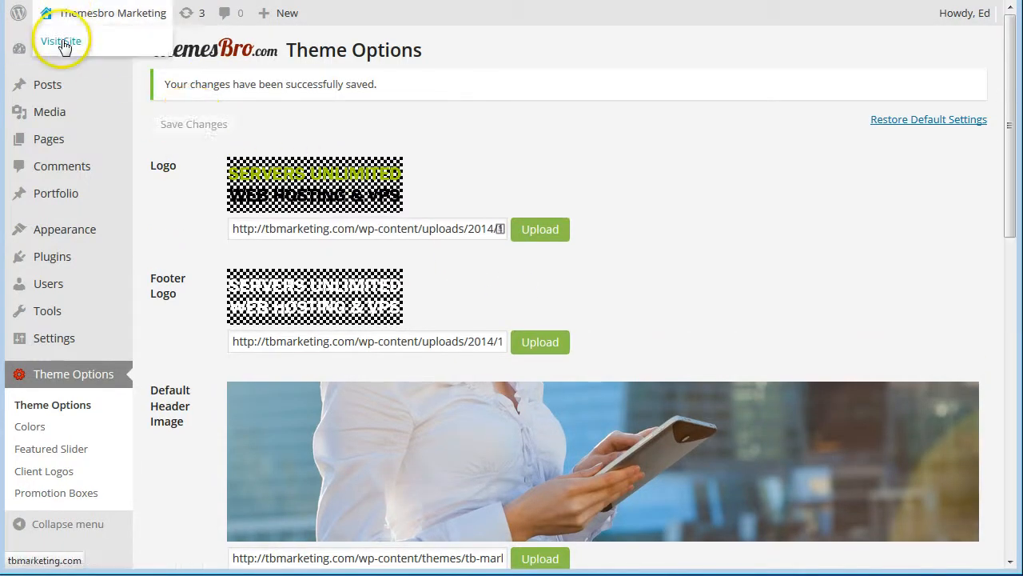
left_click(52, 39)
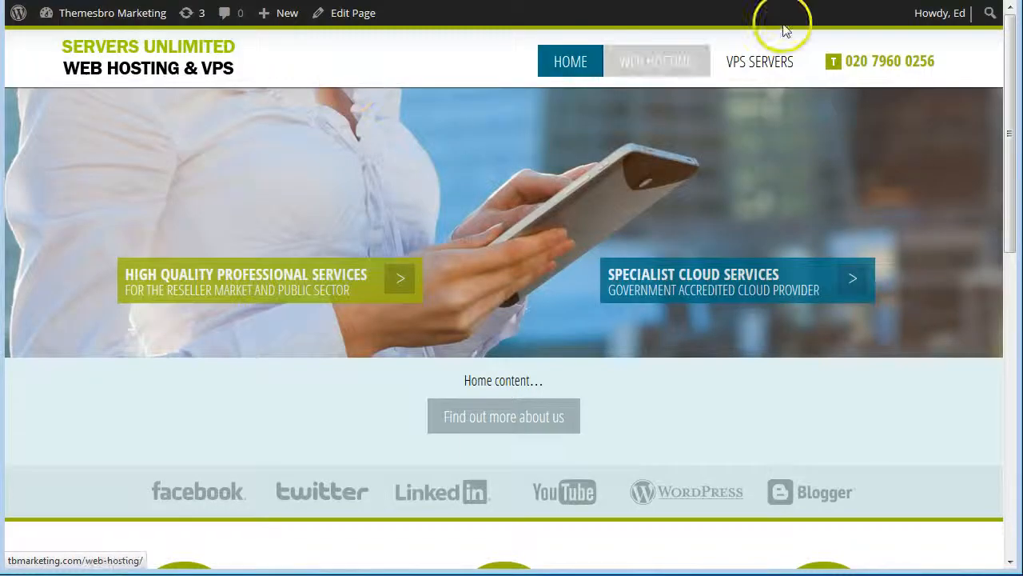
left_click_drag(1014, 77, 1014, 366)
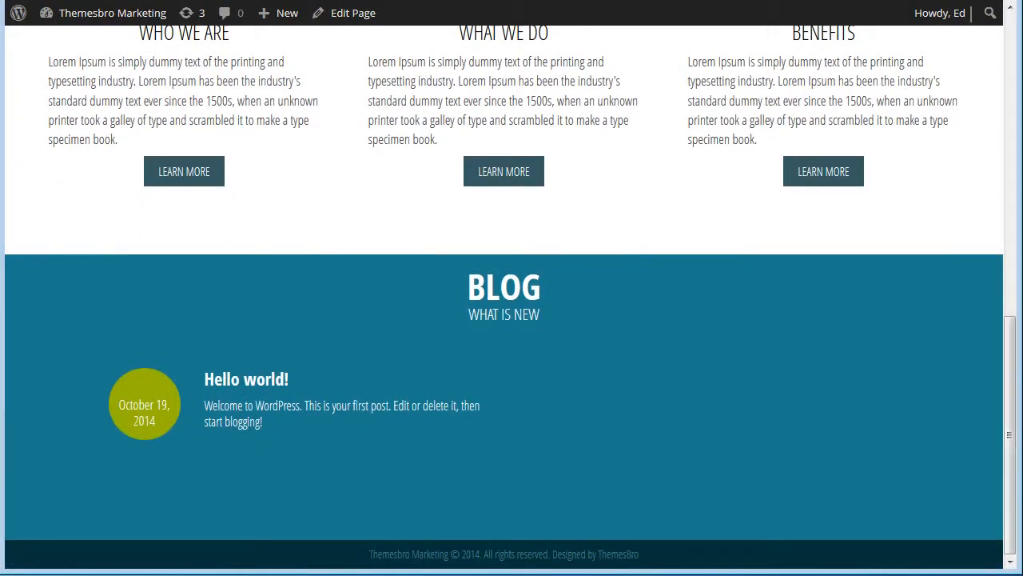
left_click(1017, 470)
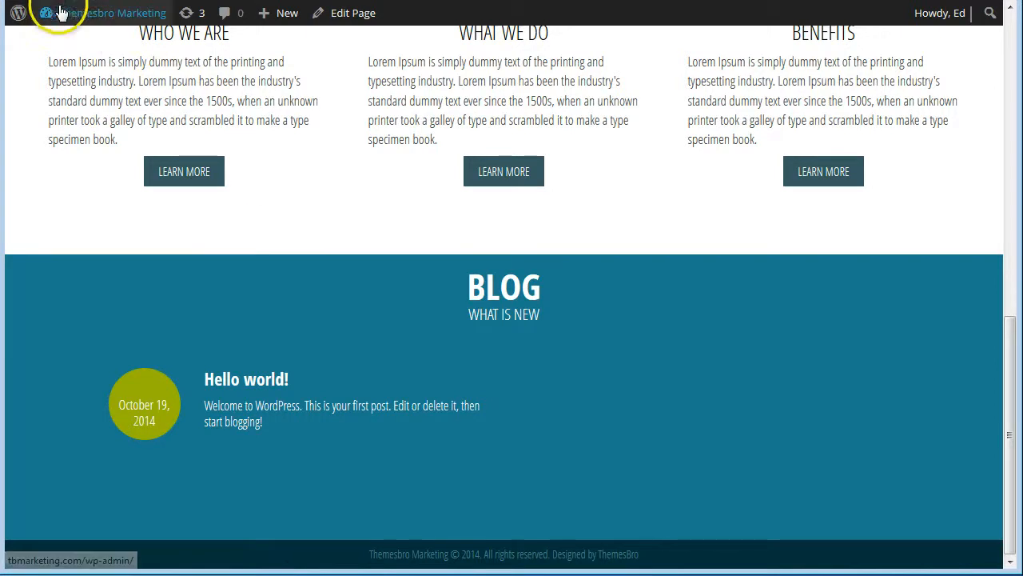
mouse_move(48, 12)
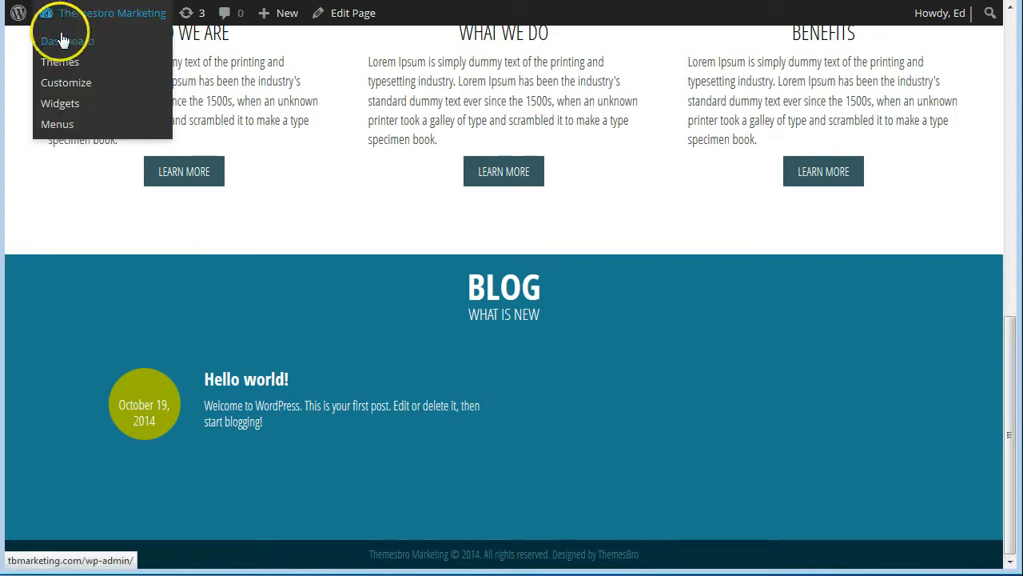
Place a Pages widget in the Footer Widgets Area, title it 'Trending Pages', and save it.
left_click(56, 109)
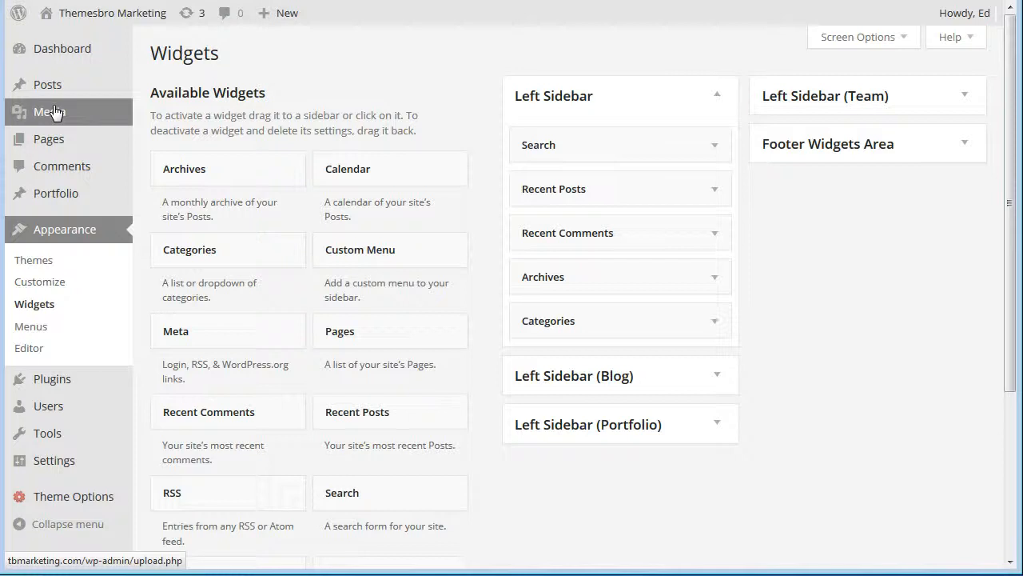
left_click(963, 145)
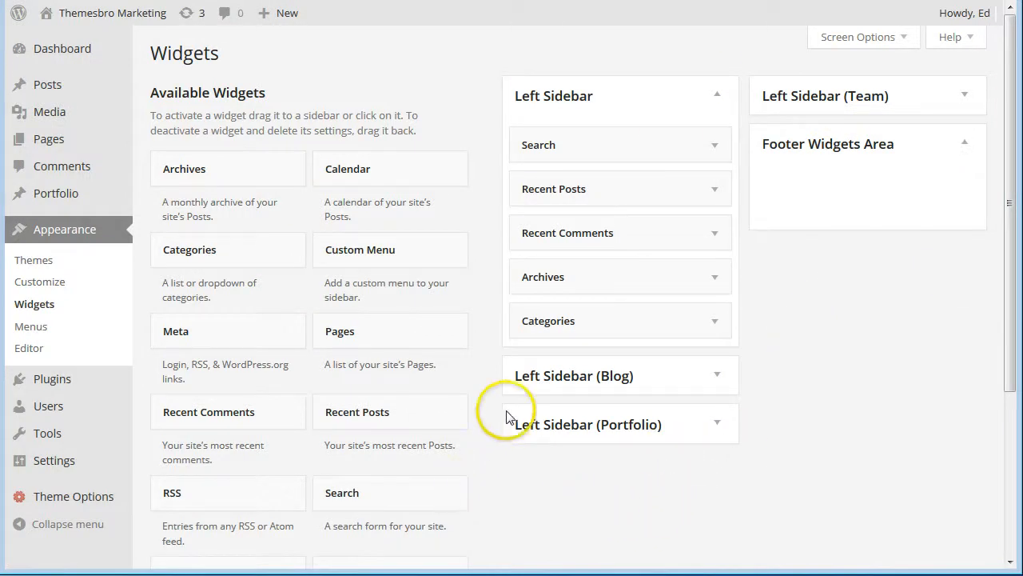
scroll(480, 317, "down", 2)
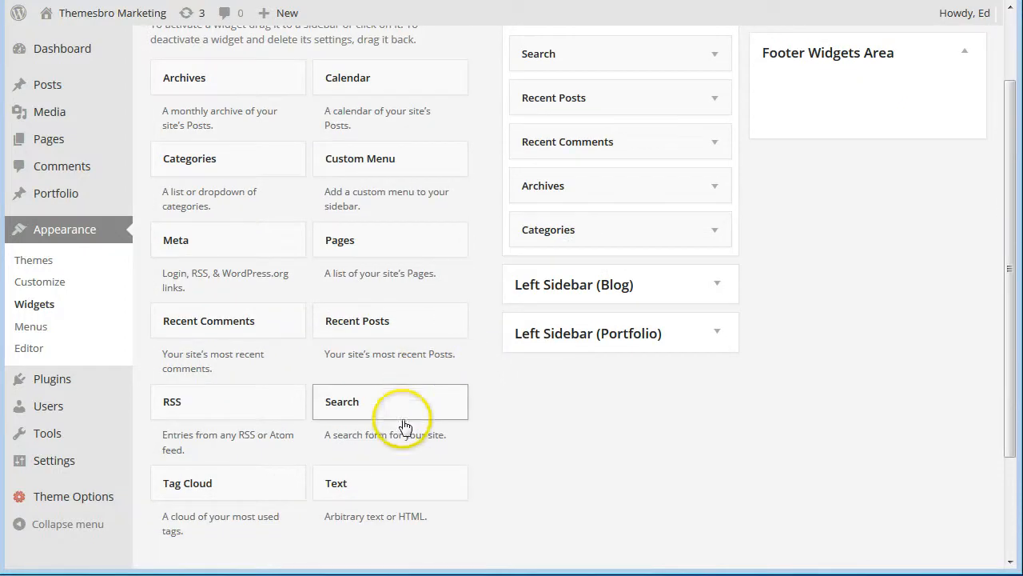
left_click_drag(345, 255, 796, 101)
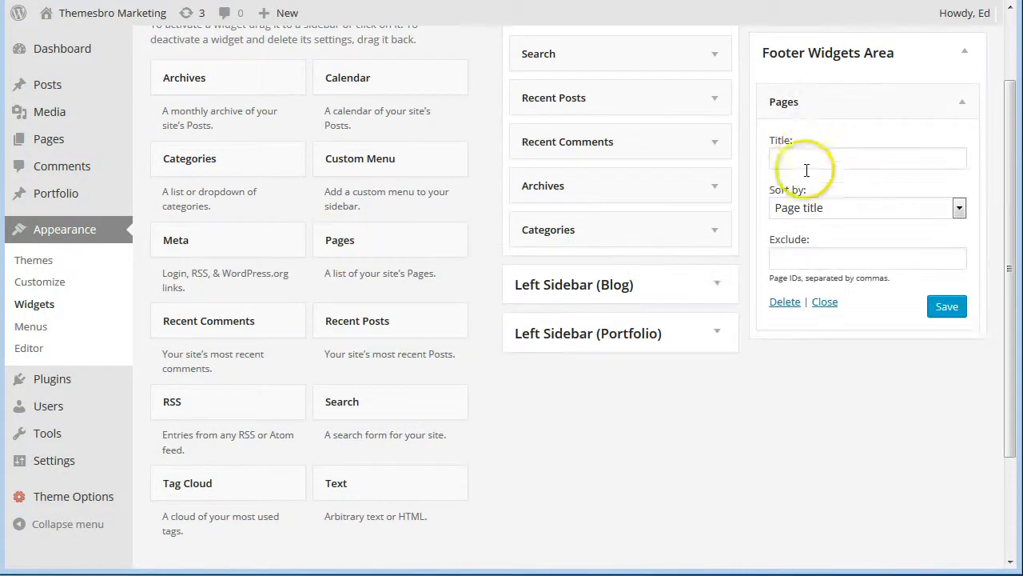
left_click(808, 155)
type("T")
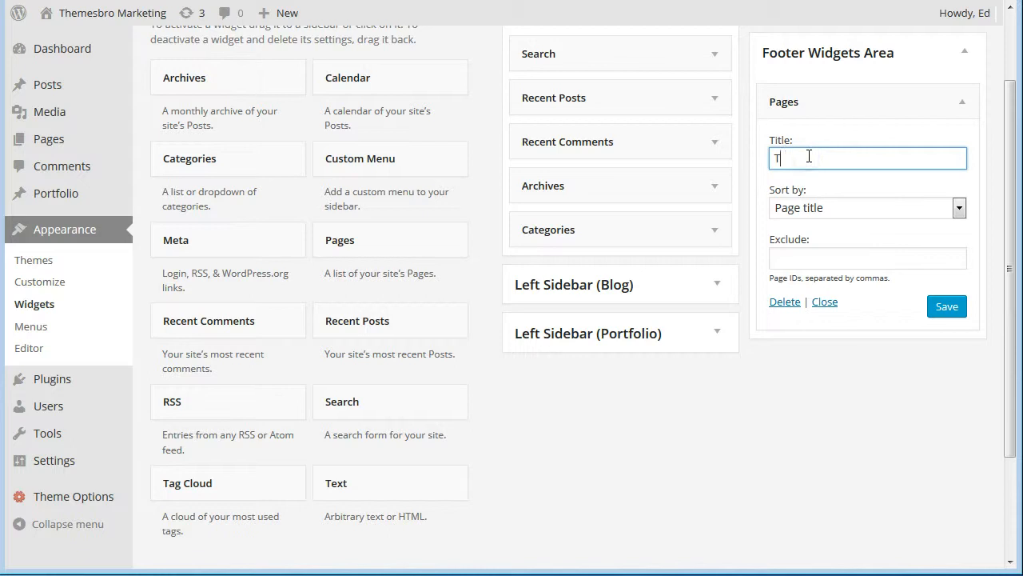
type("rending")
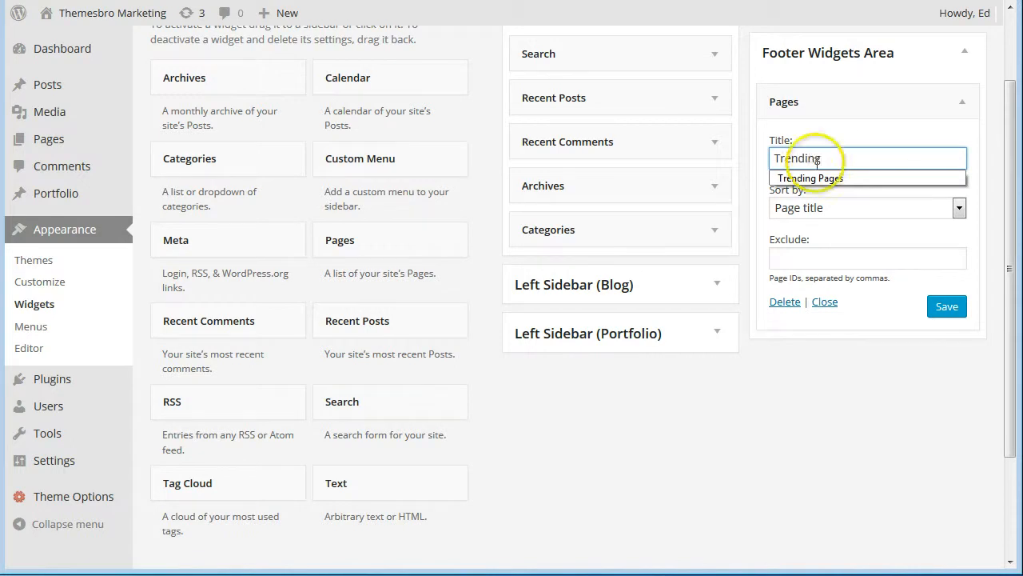
left_click(829, 178)
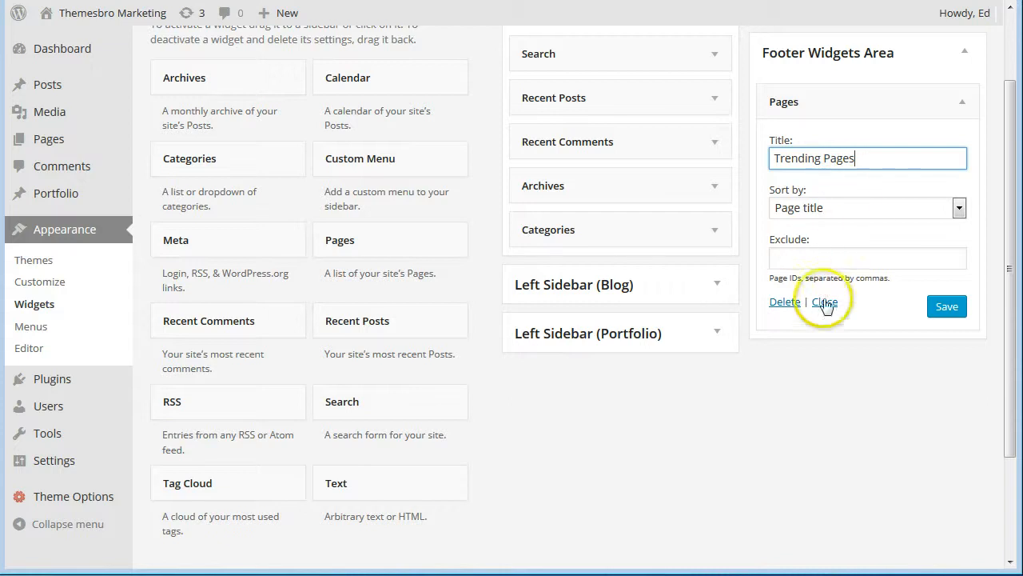
left_click(945, 309)
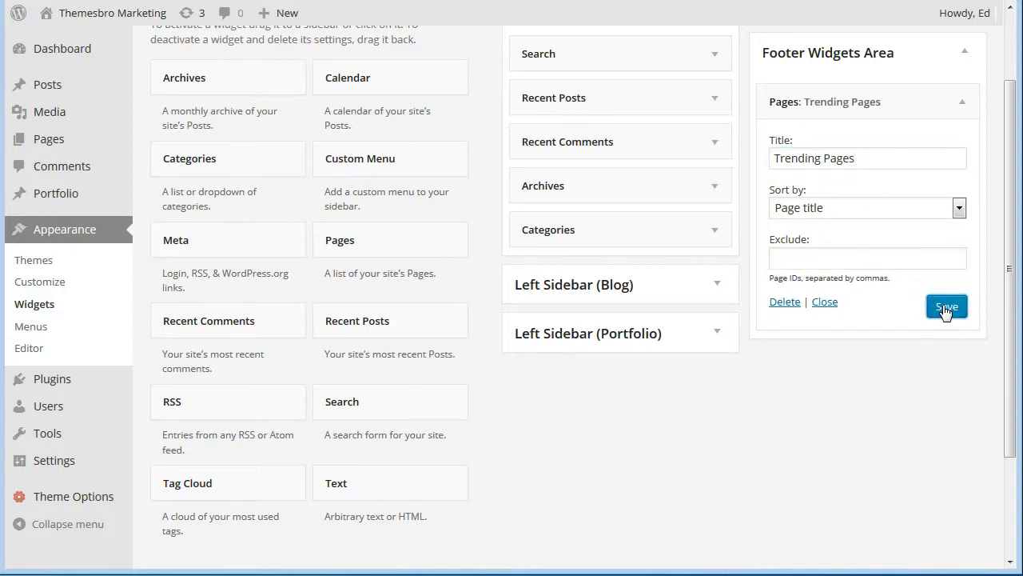
Open the live homepage and scroll to the footer to check the Trending Pages list.
mouse_move(44, 19)
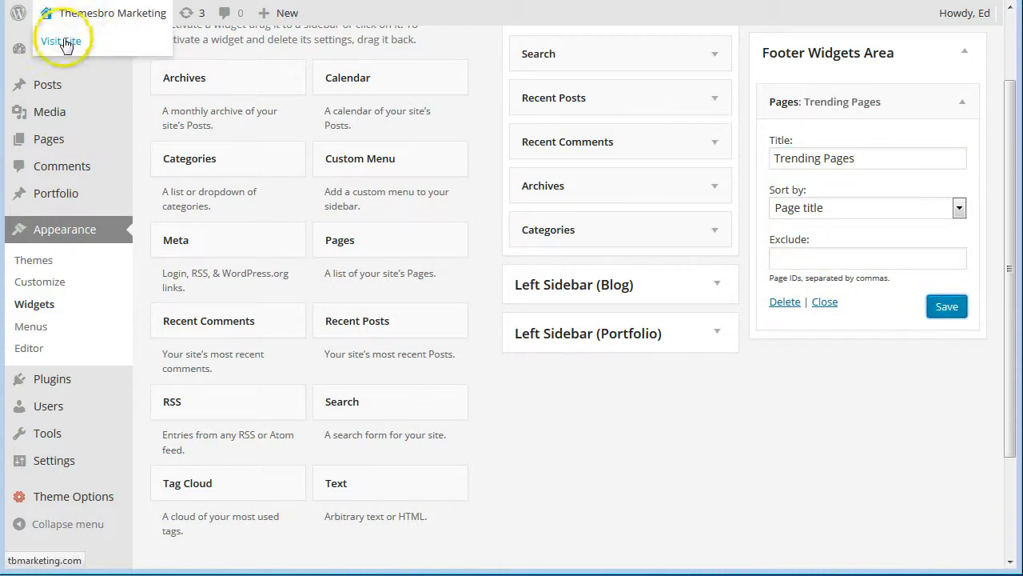
left_click(64, 42)
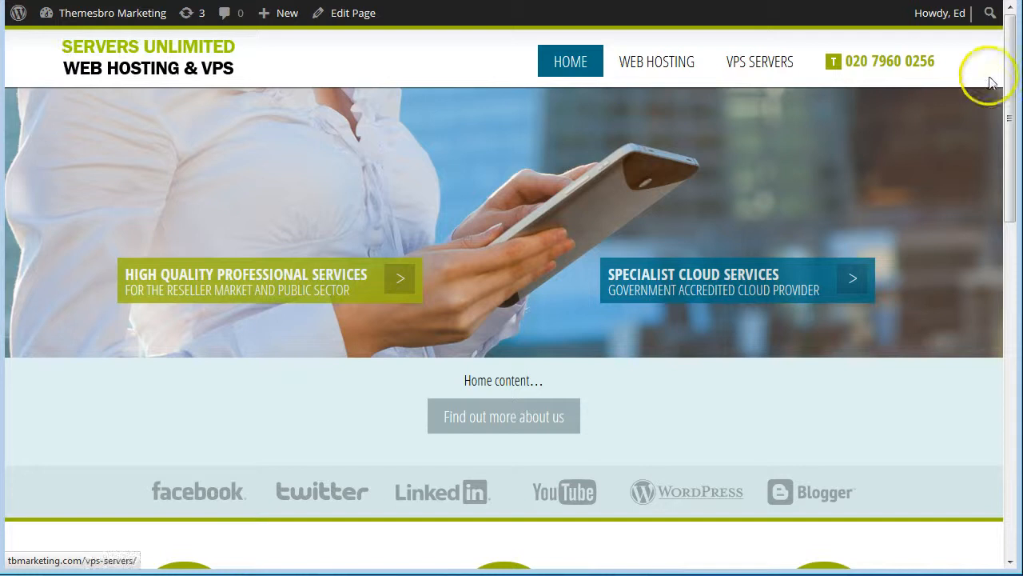
left_click_drag(1007, 80, 937, 450)
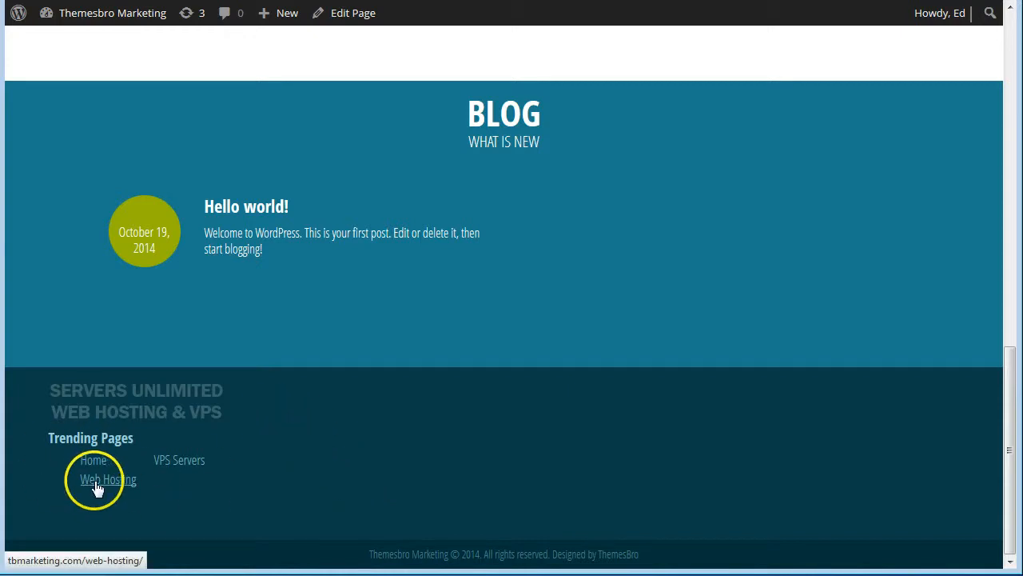
left_click(65, 409)
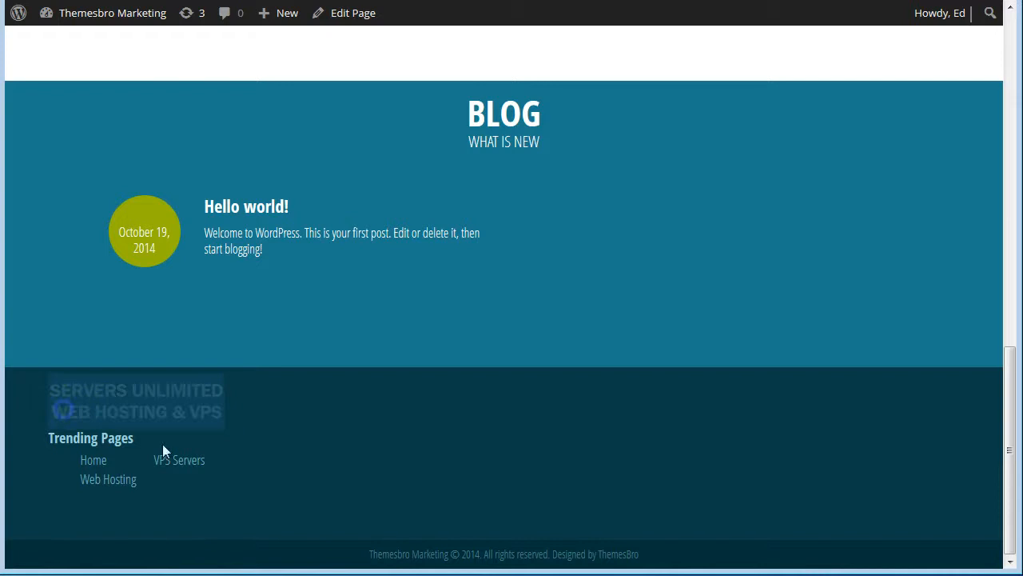
left_click(376, 455)
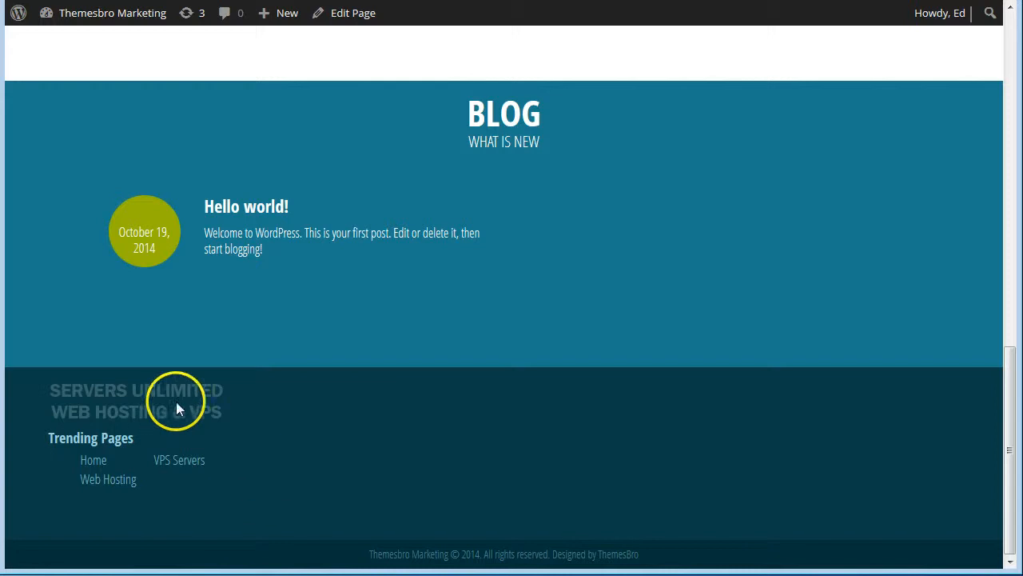
left_click_drag(1008, 411, 1020, 58)
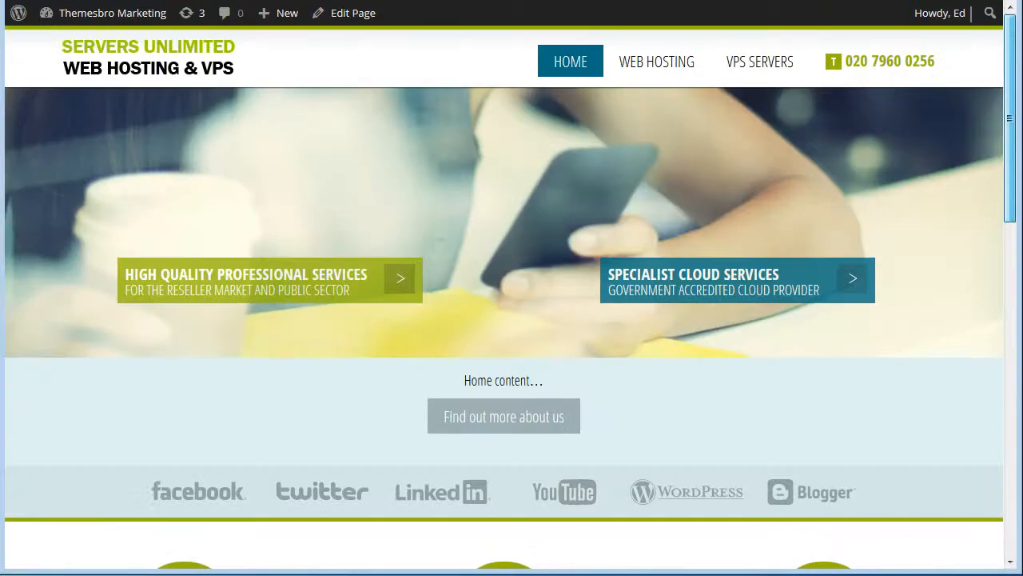
left_click_drag(1010, 118, 1010, 184)
Return to the admin dashboard and open the Theme Options page.
mouse_move(86, 16)
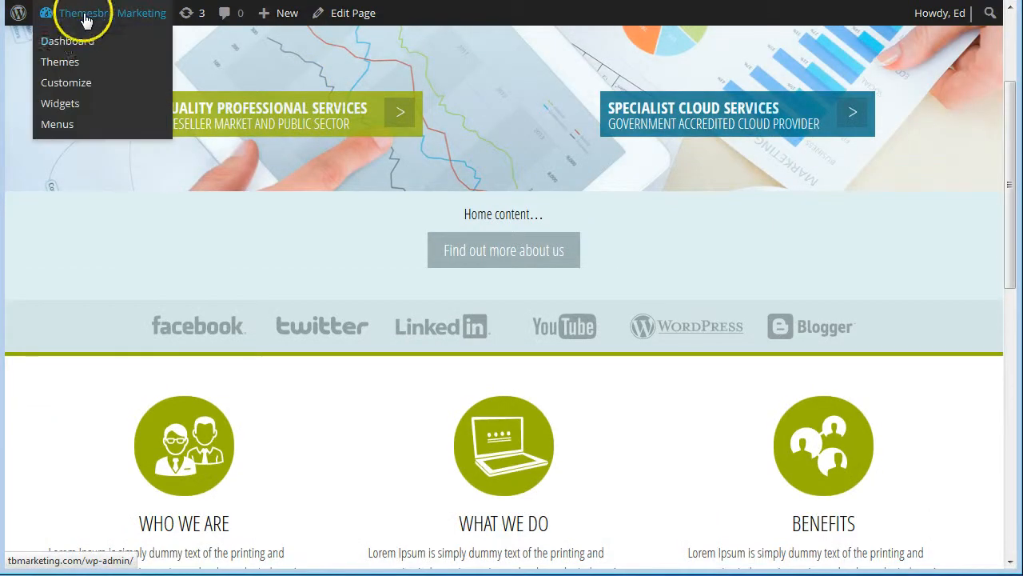
left_click(66, 40)
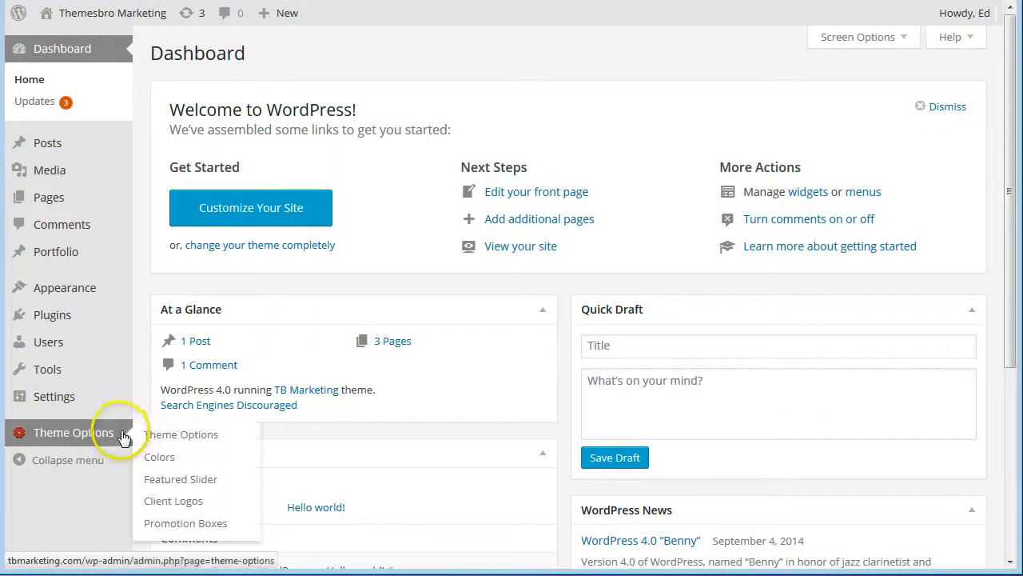
left_click(150, 435)
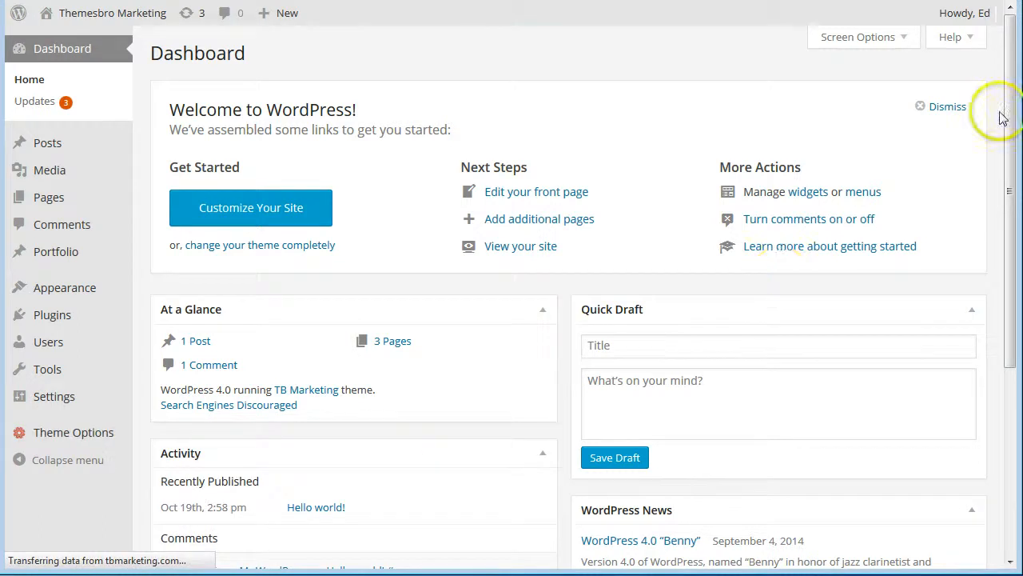
scroll(1009, 194, "down", 3)
scroll(1009, 208, "up", 2)
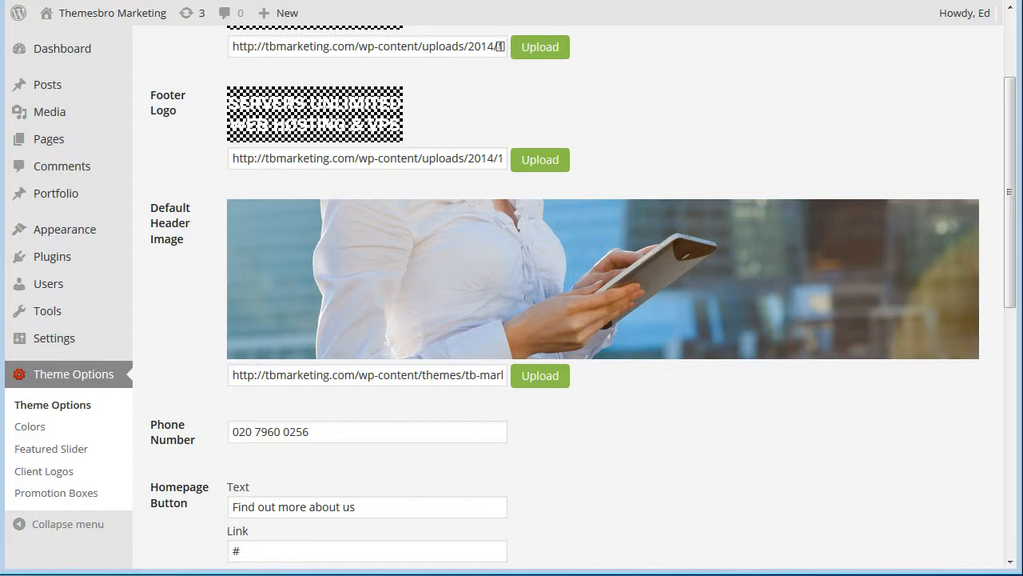
On the live site, view the Web Hosting and VPS Servers pages, then go back to Dashboard.
mouse_move(35, 24)
left_click(56, 41)
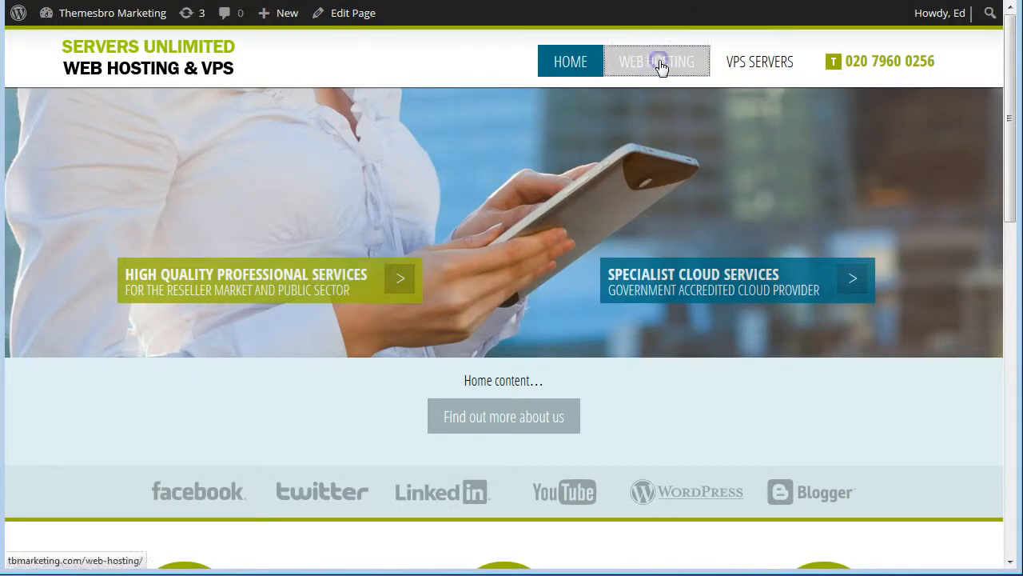
left_click(659, 64)
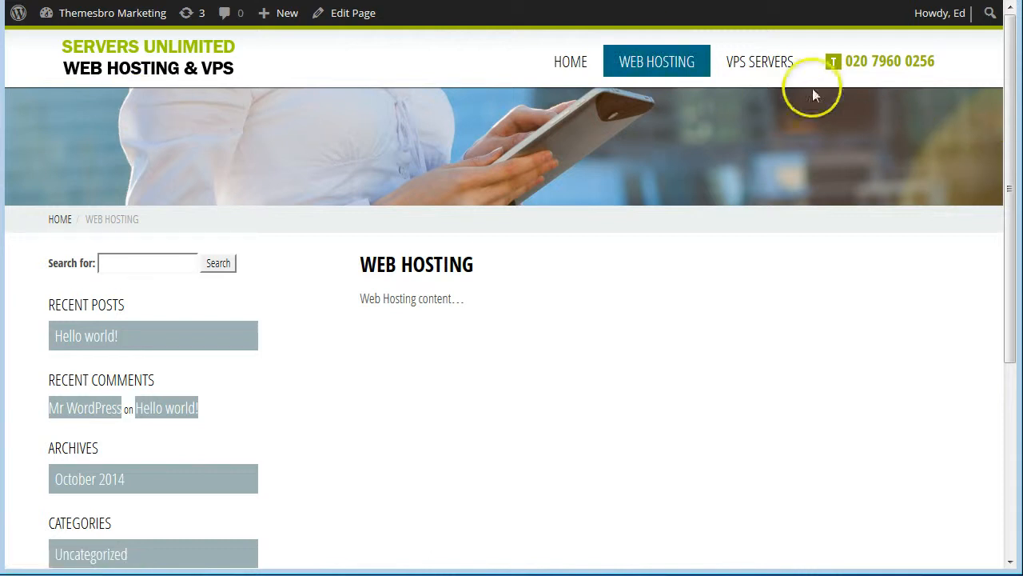
left_click(768, 69)
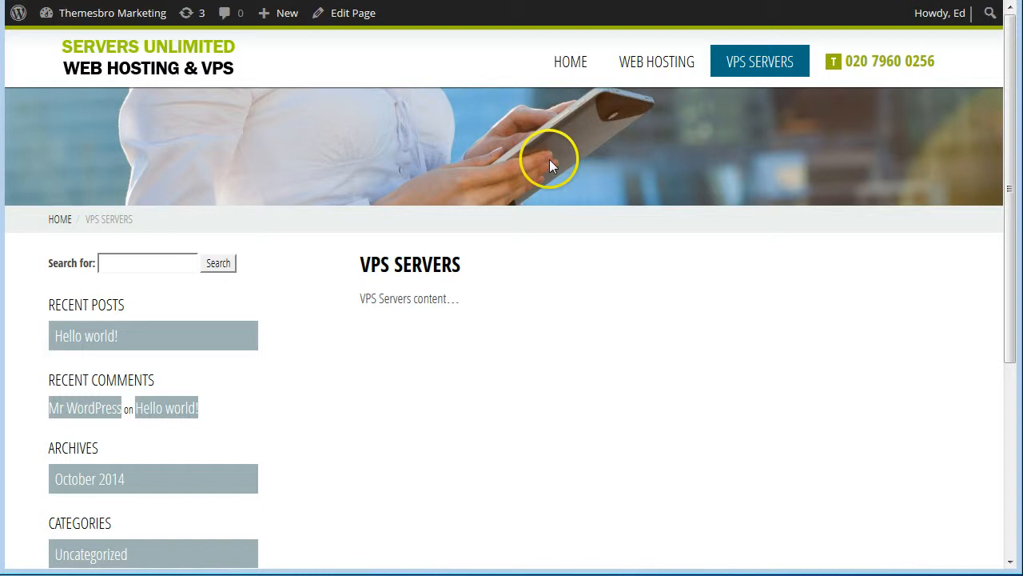
mouse_move(50, 11)
left_click(68, 44)
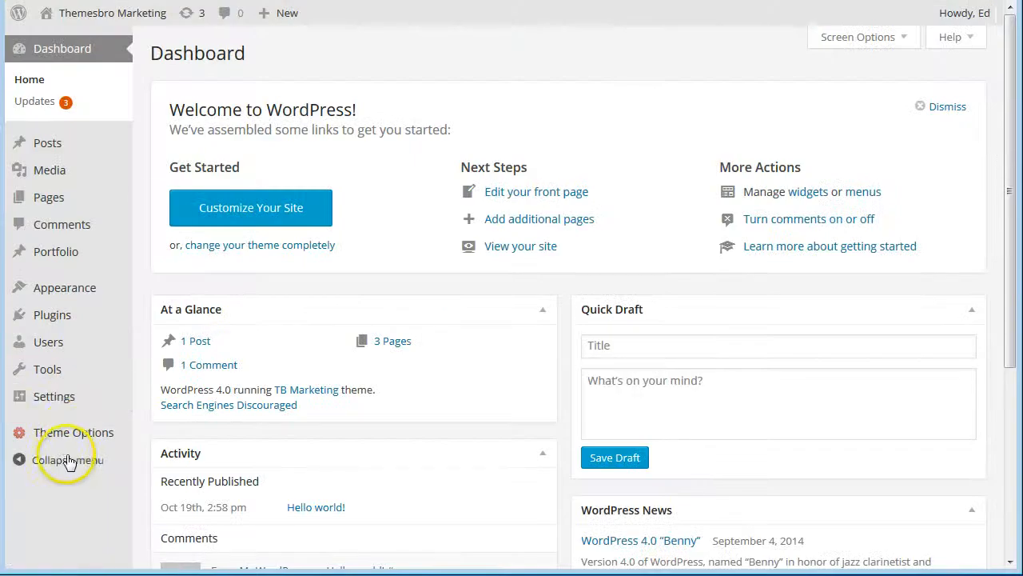
Upload slide-1.jpg as the new default header image from Theme Options.
mouse_move(72, 438)
left_click(165, 435)
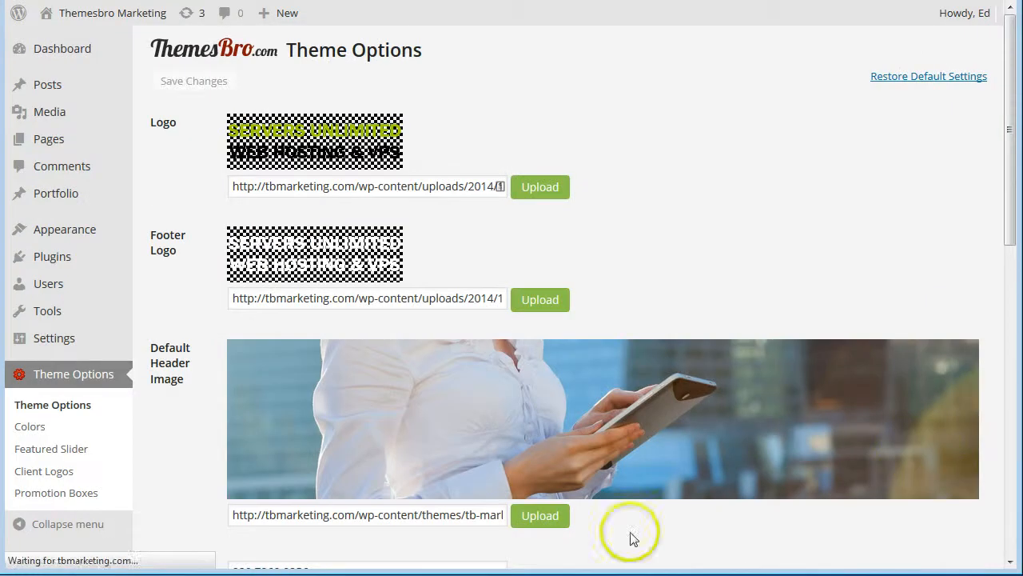
left_click(539, 521)
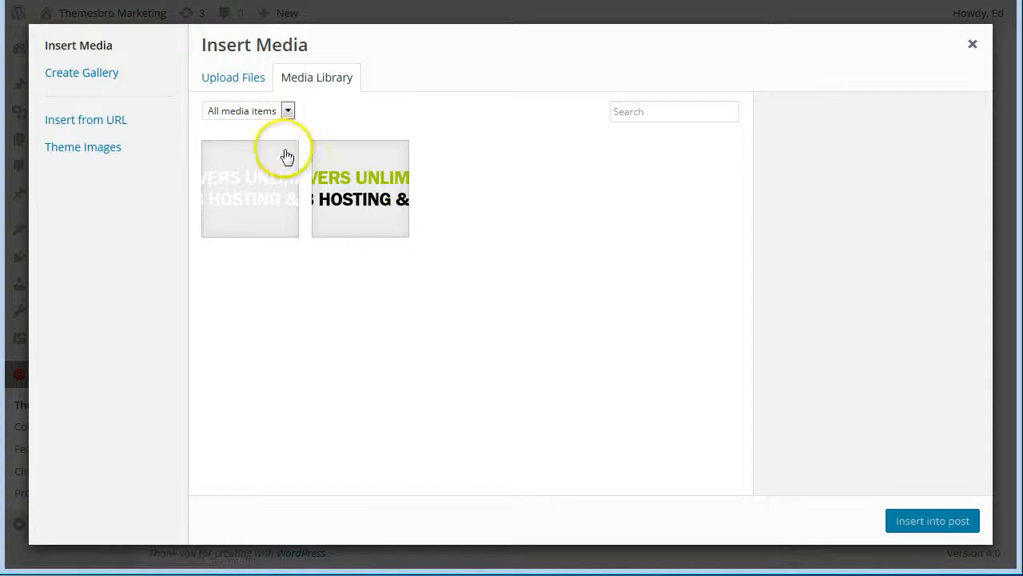
left_click(237, 81)
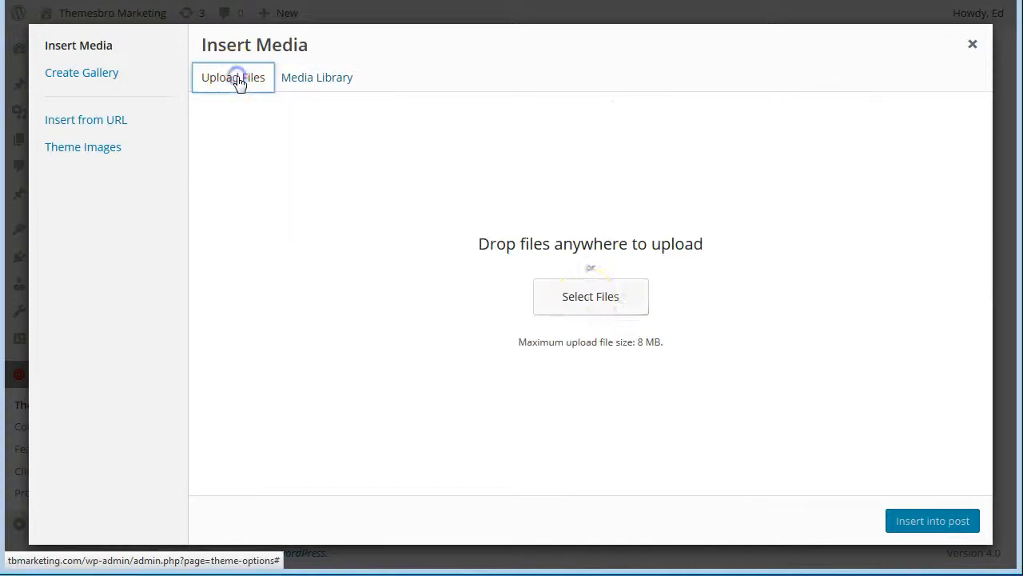
left_click(584, 296)
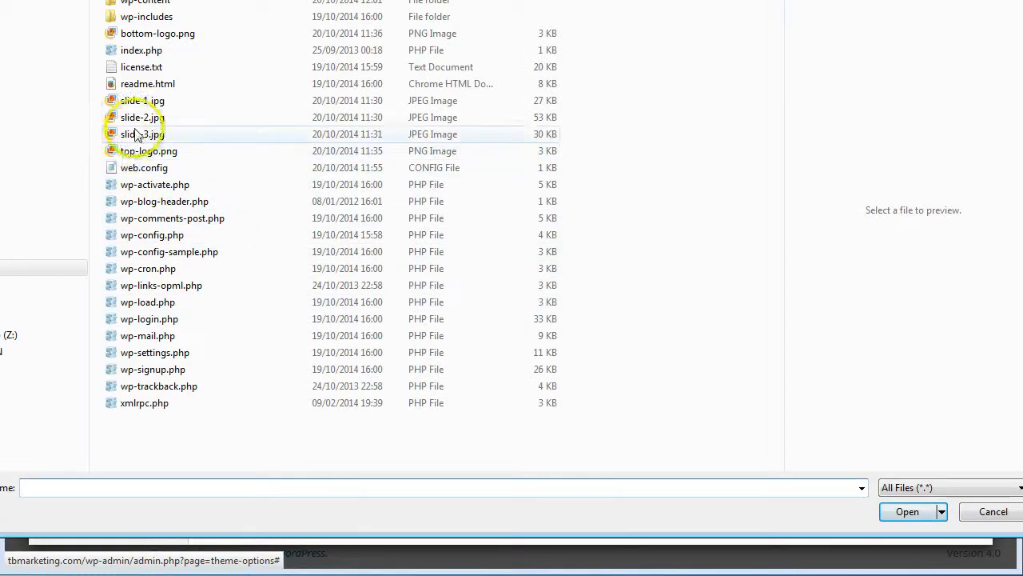
left_click(146, 101)
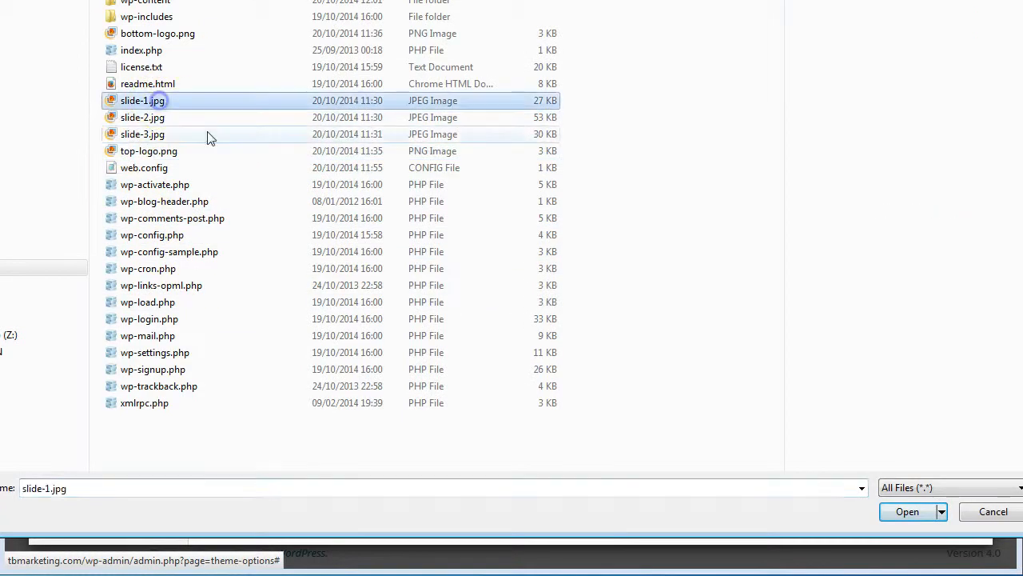
left_click(905, 512)
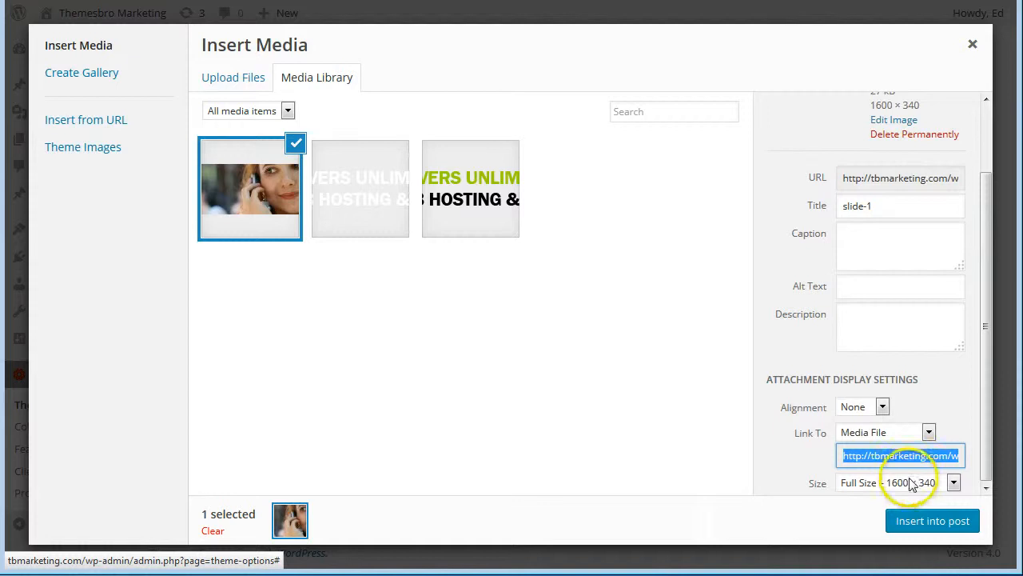
left_click_drag(985, 393, 988, 453)
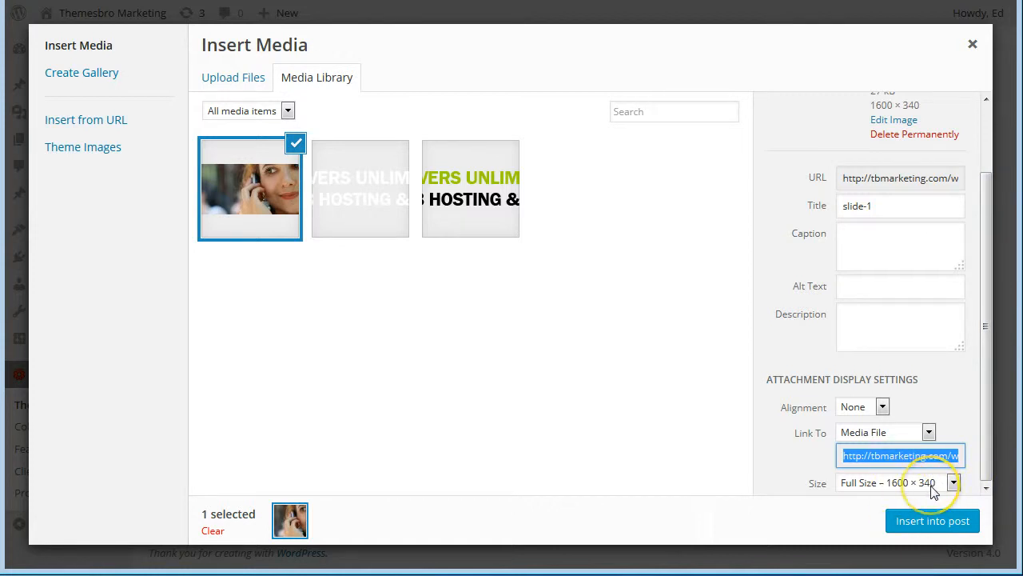
Insert slide-1 as the default header image with Link To None and save the theme options.
left_click(929, 432)
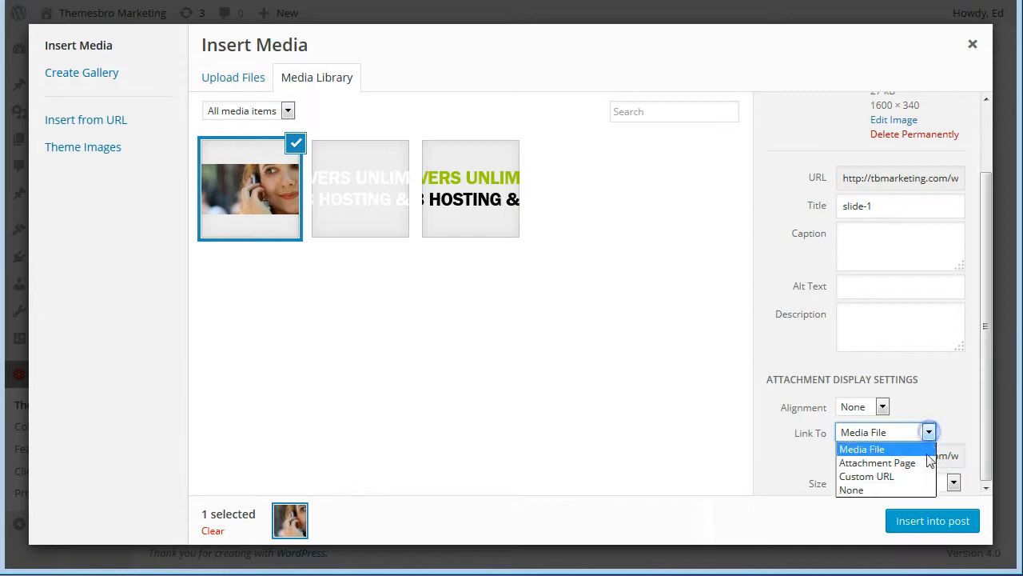
left_click(924, 490)
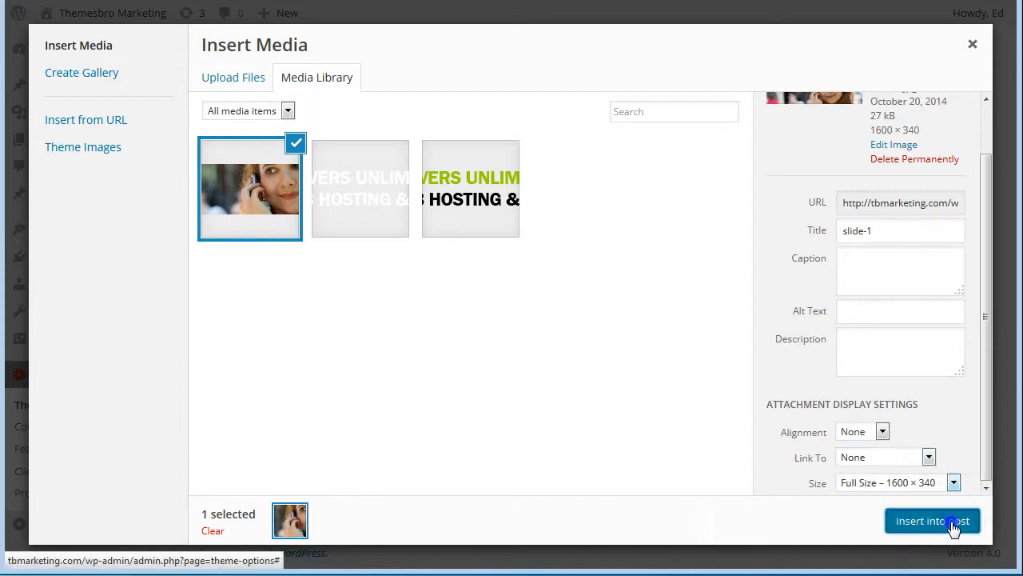
left_click(932, 521)
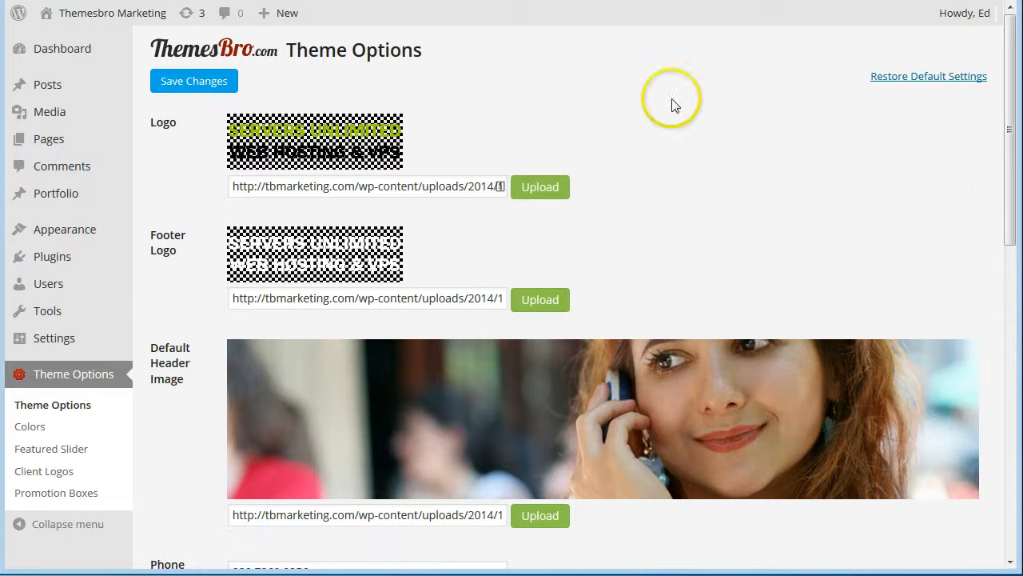
left_click(197, 81)
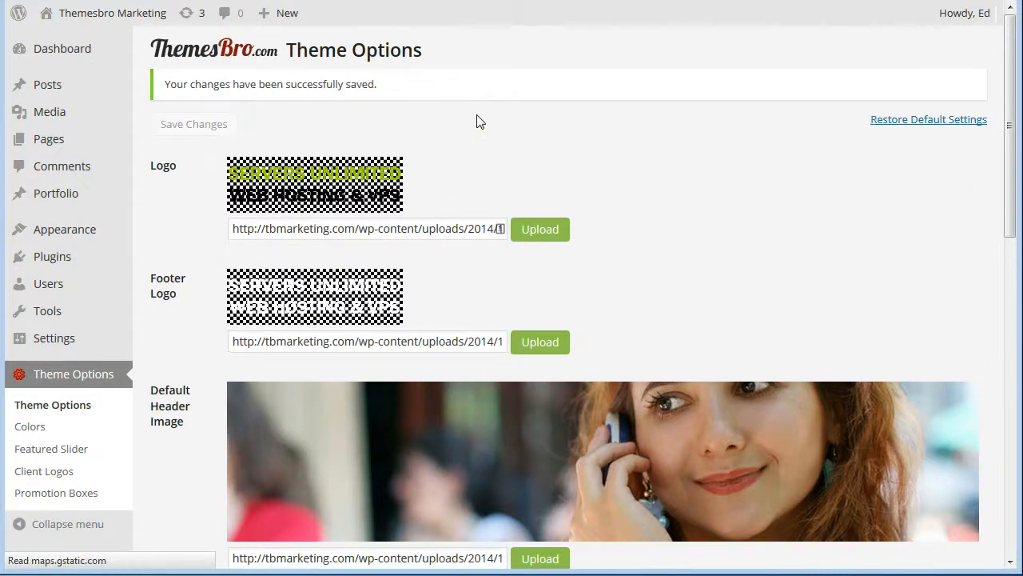
Visit the live site and browse Web Hosting and VPS Servers to check the header photo.
mouse_move(41, 10)
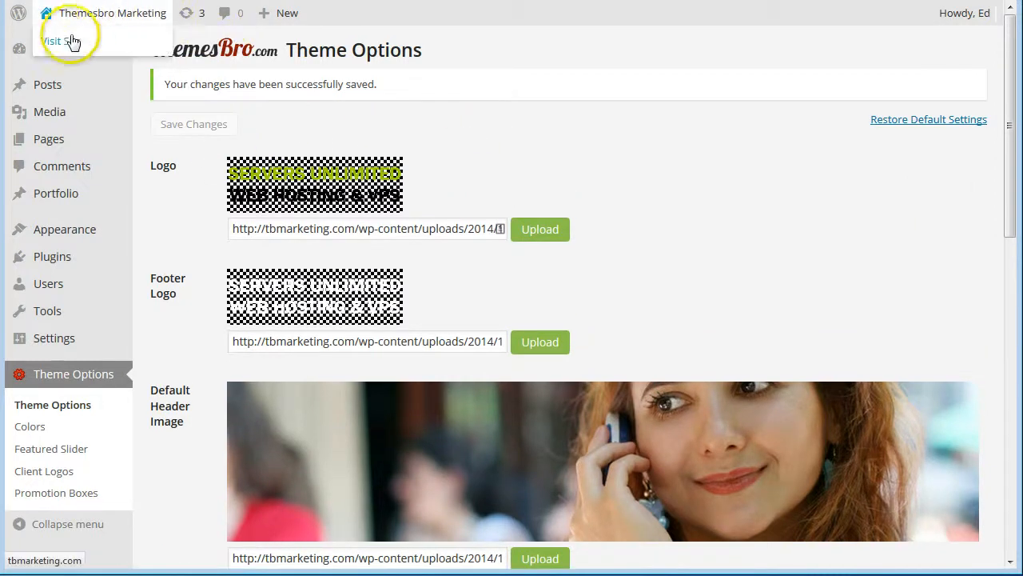
left_click(70, 44)
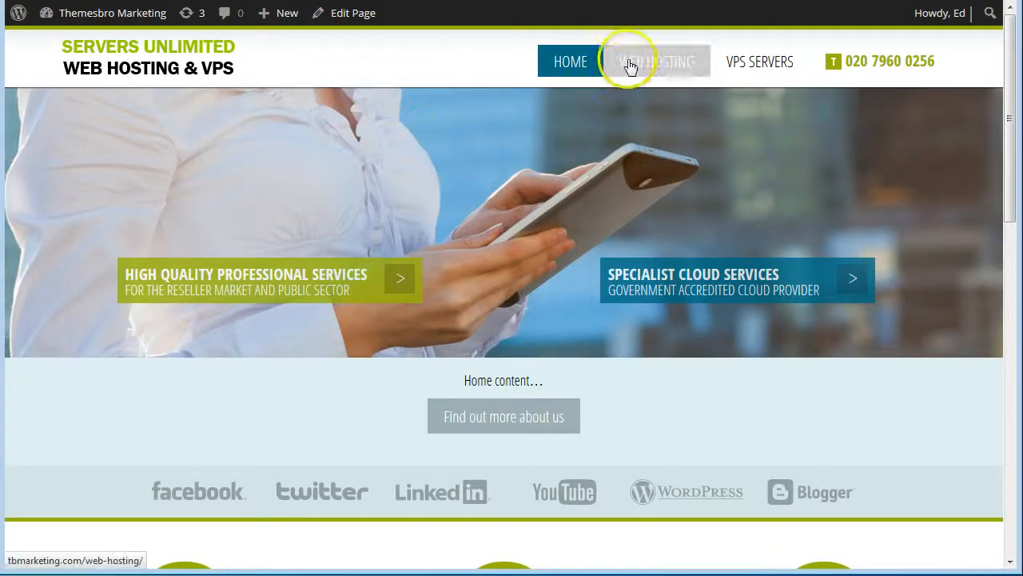
left_click(653, 64)
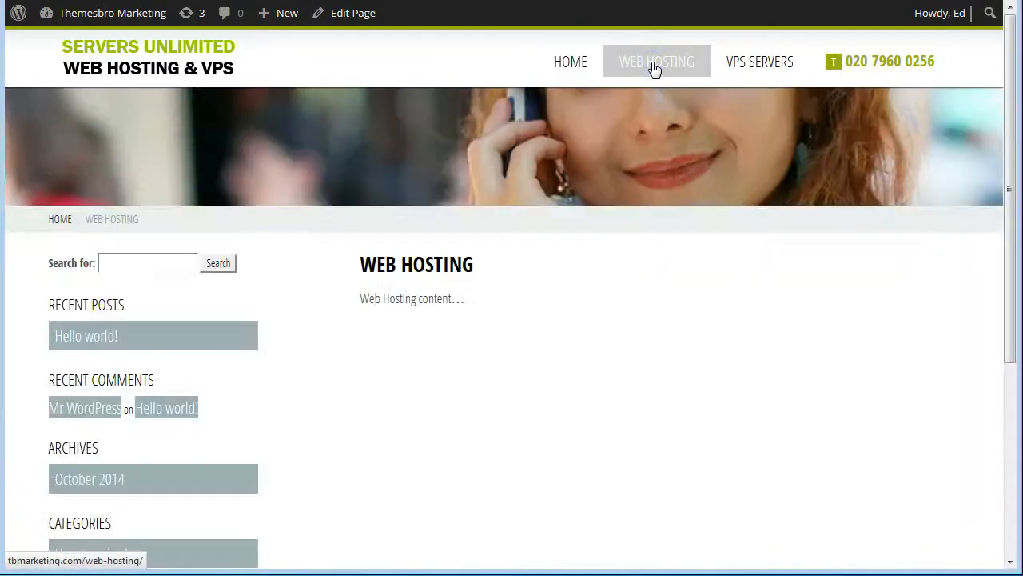
left_click(778, 69)
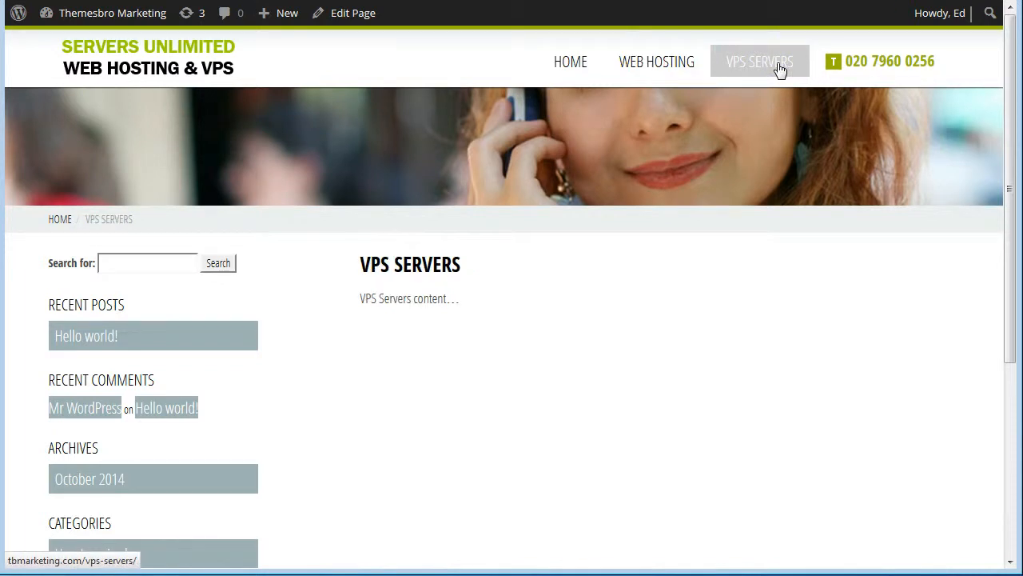
left_click(674, 64)
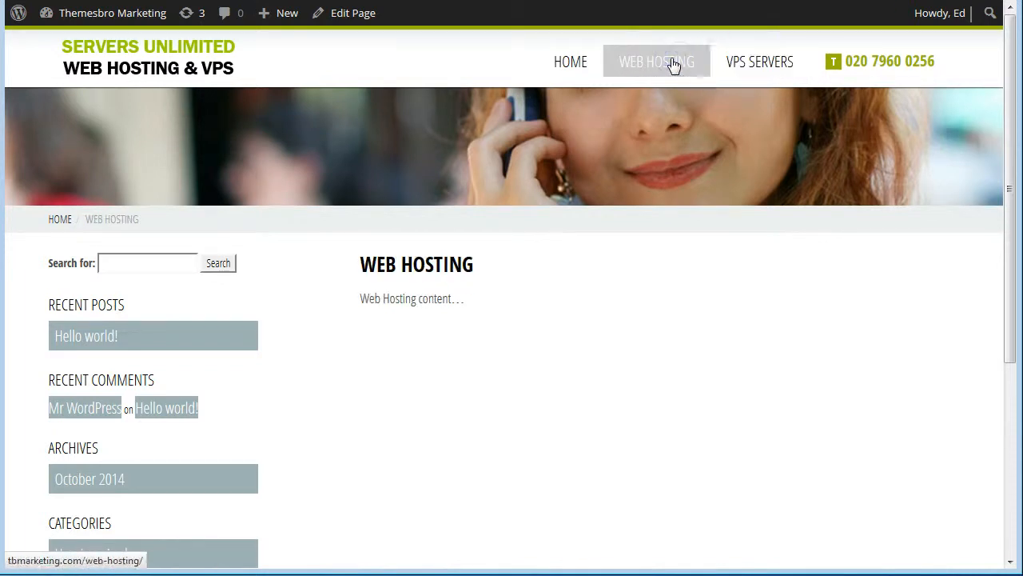
Go back to the live VPS Servers page and open it for editing.
left_click(643, 137)
left_click(757, 61)
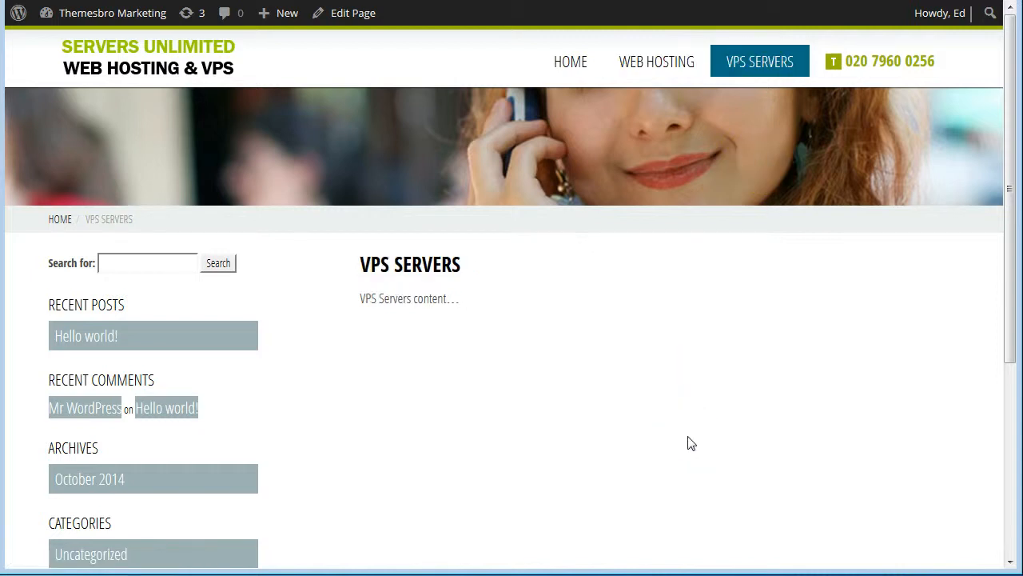
left_click(685, 303)
left_click(361, 20)
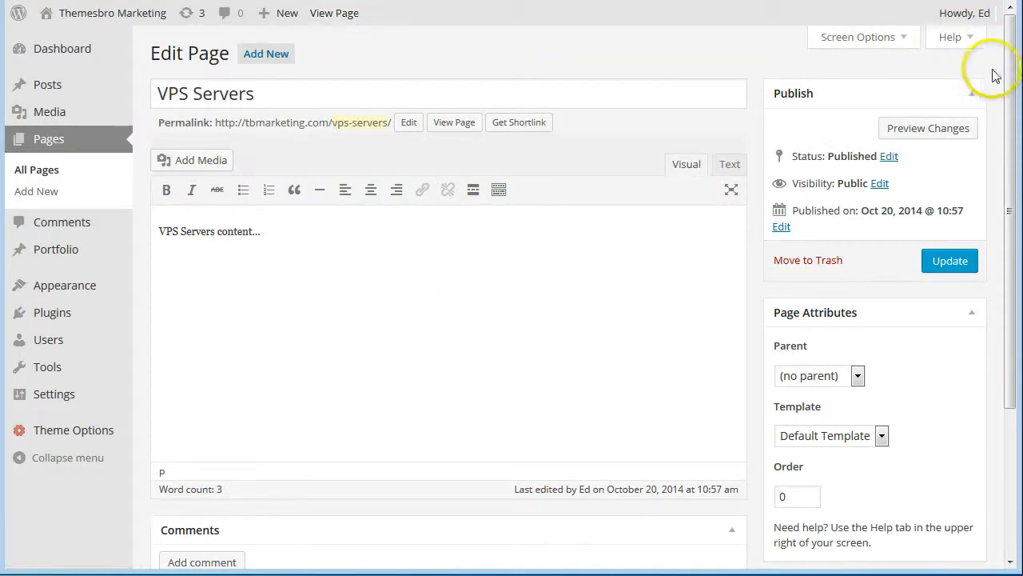
Switch the VPS Servers page's Header Image option to 'Display my uploaded image'.
left_click_drag(1010, 61, 1005, 243)
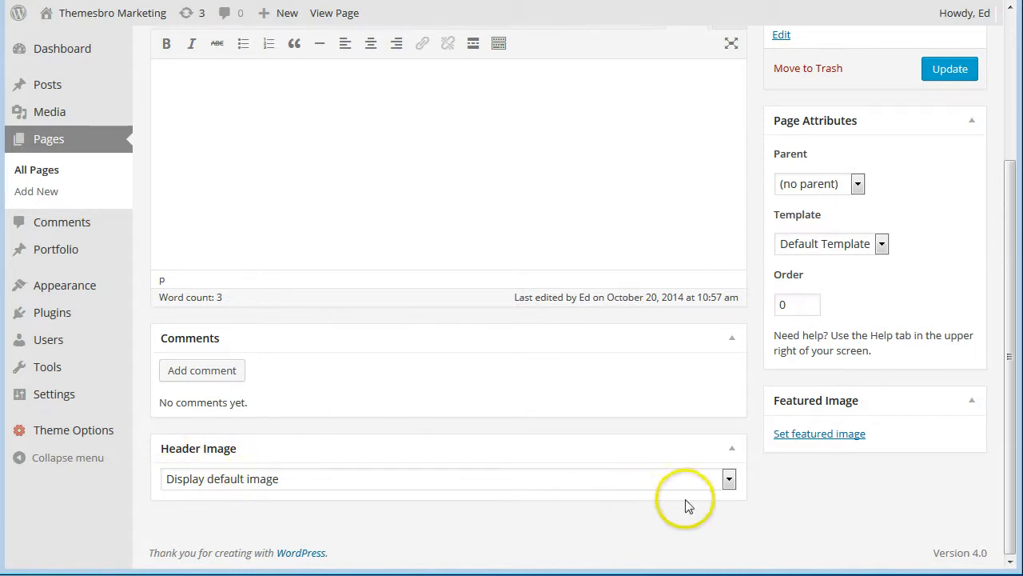
left_click(729, 478)
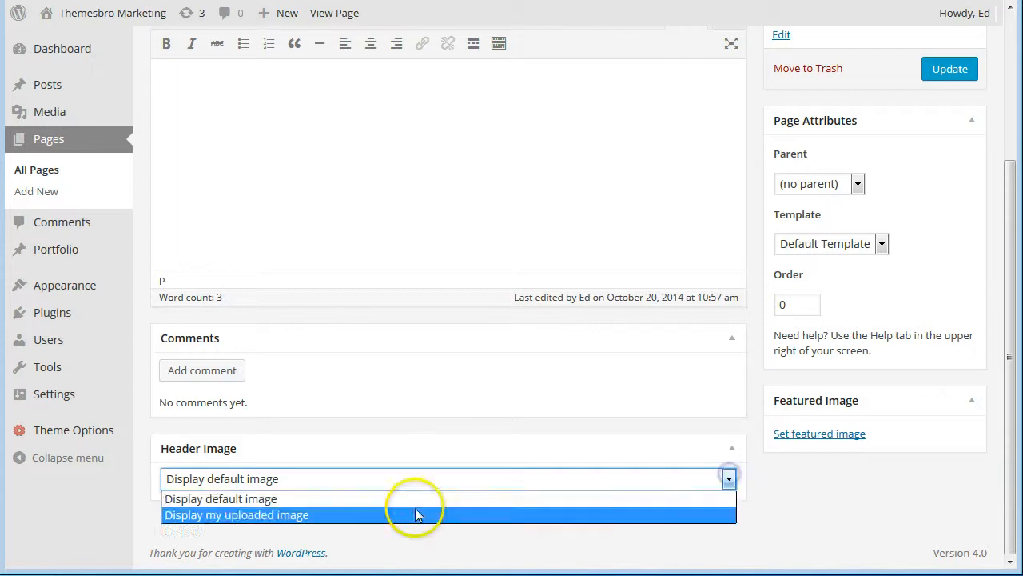
left_click(247, 515)
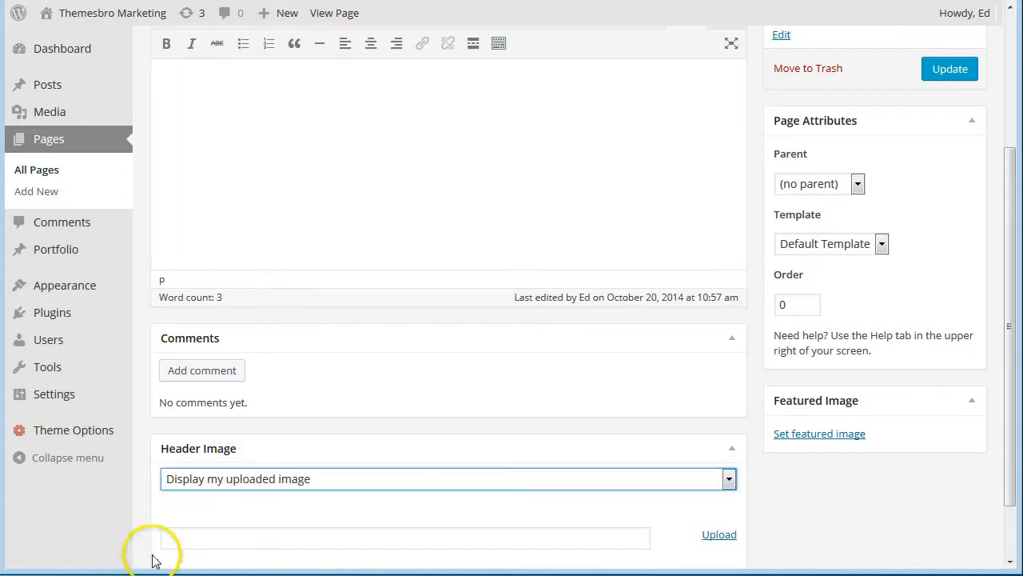
Upload slide-2.jpg from the computer as this page's header image.
left_click(720, 539)
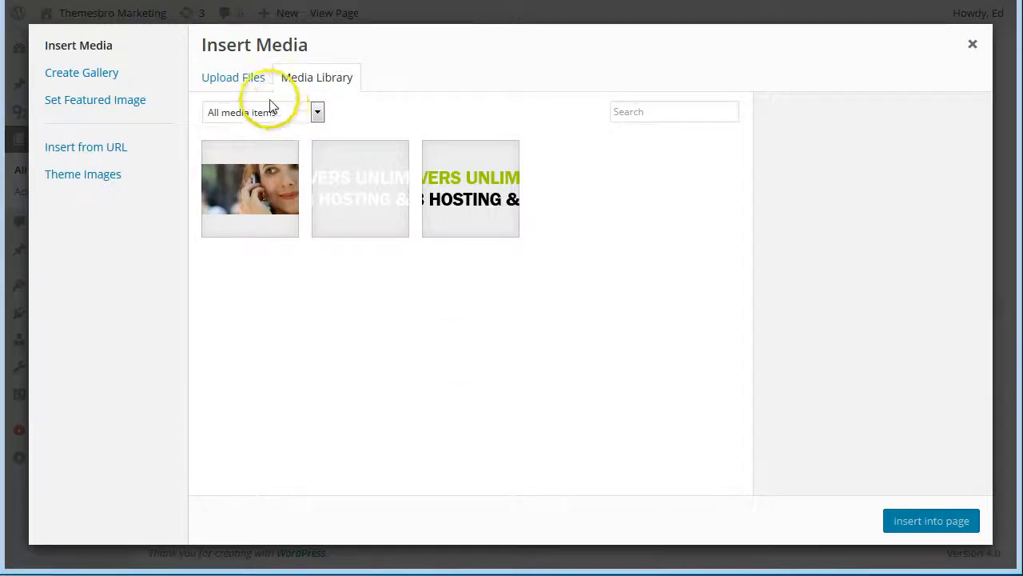
left_click(243, 81)
left_click(584, 298)
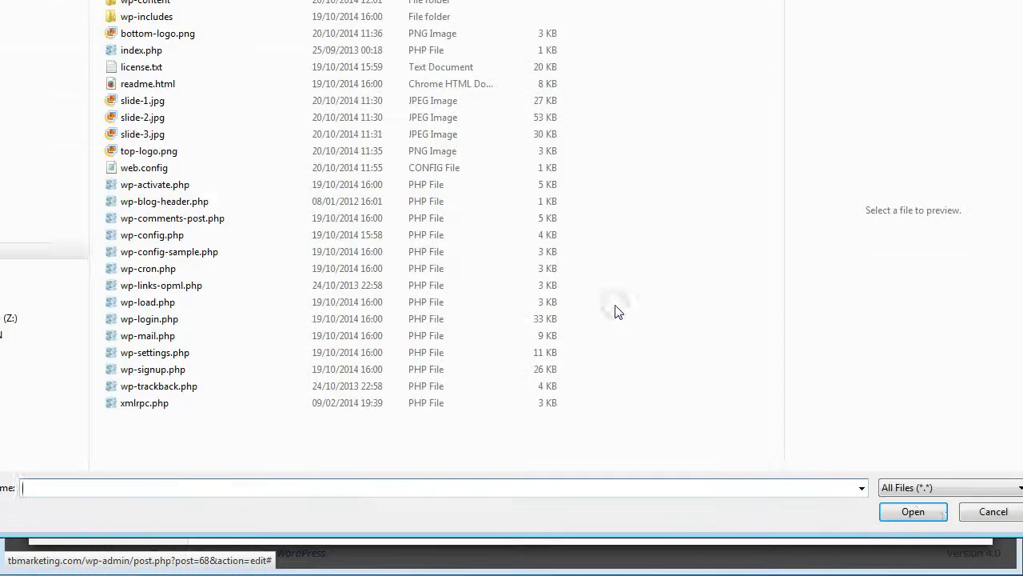
left_click(137, 116)
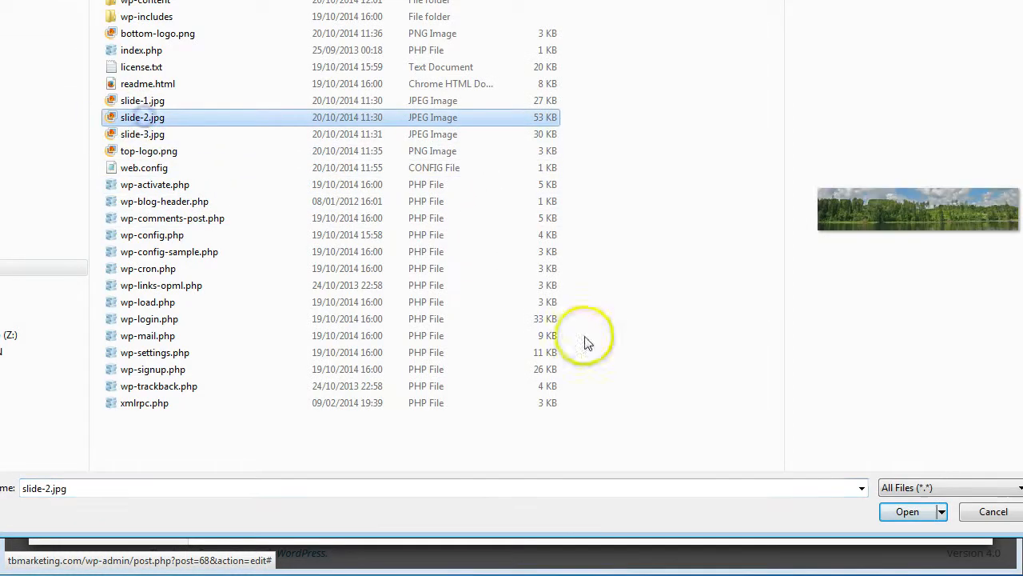
left_click(907, 517)
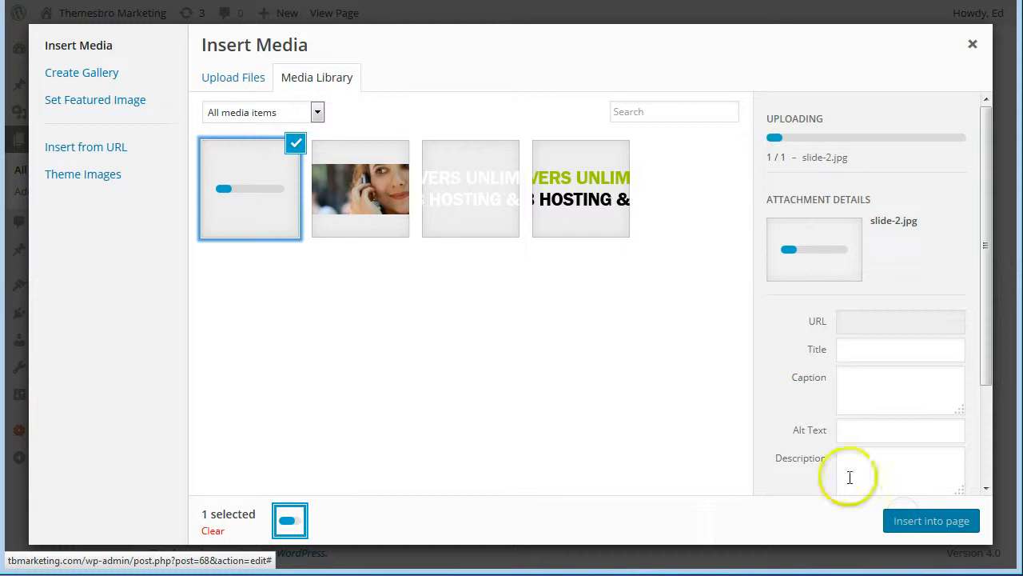
Insert slide-2.jpg with Link To set to None, then update the VPS Servers page.
scroll(850, 475, "down", 2)
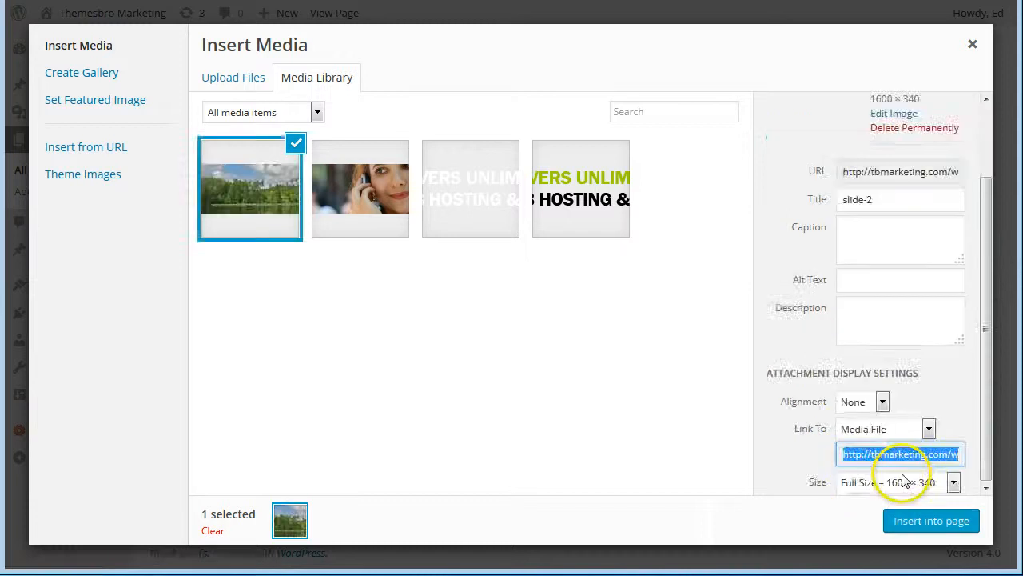
left_click(929, 428)
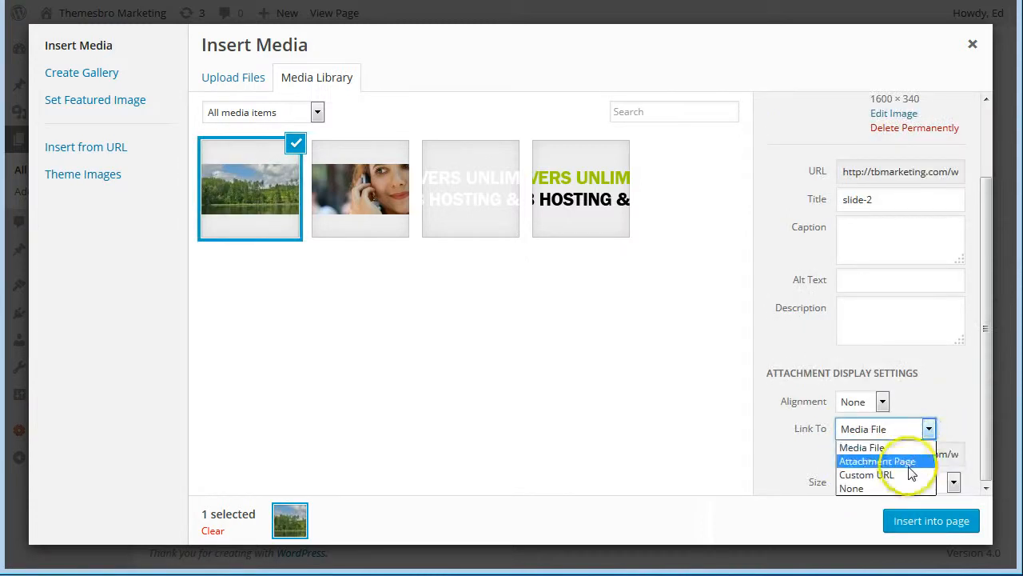
left_click(917, 487)
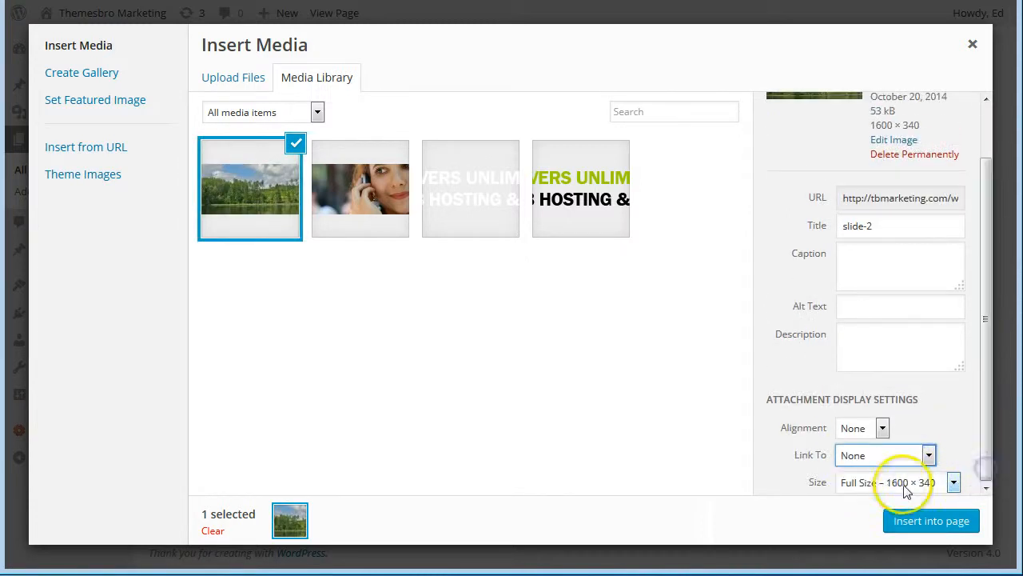
left_click(933, 522)
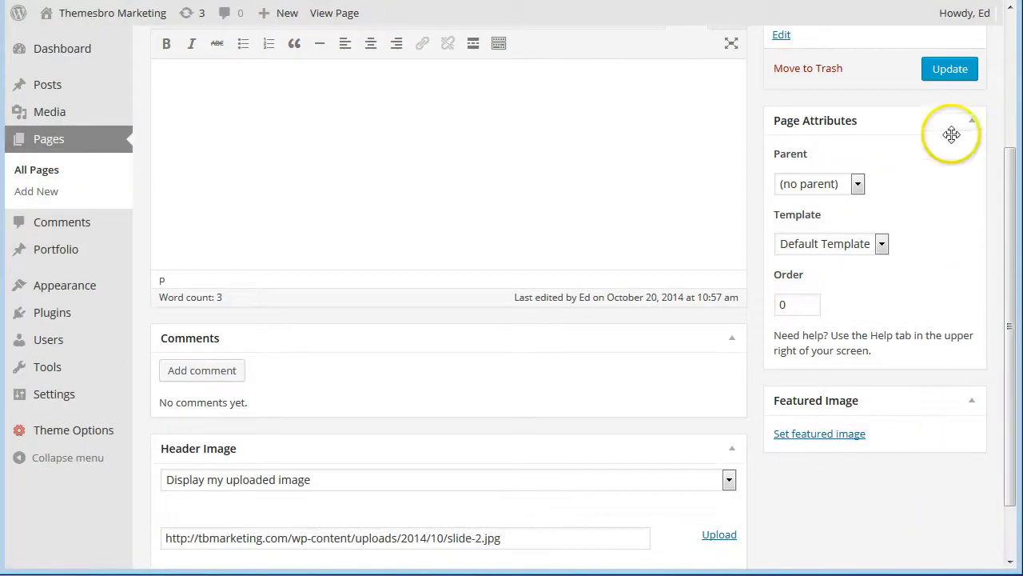
left_click(946, 72)
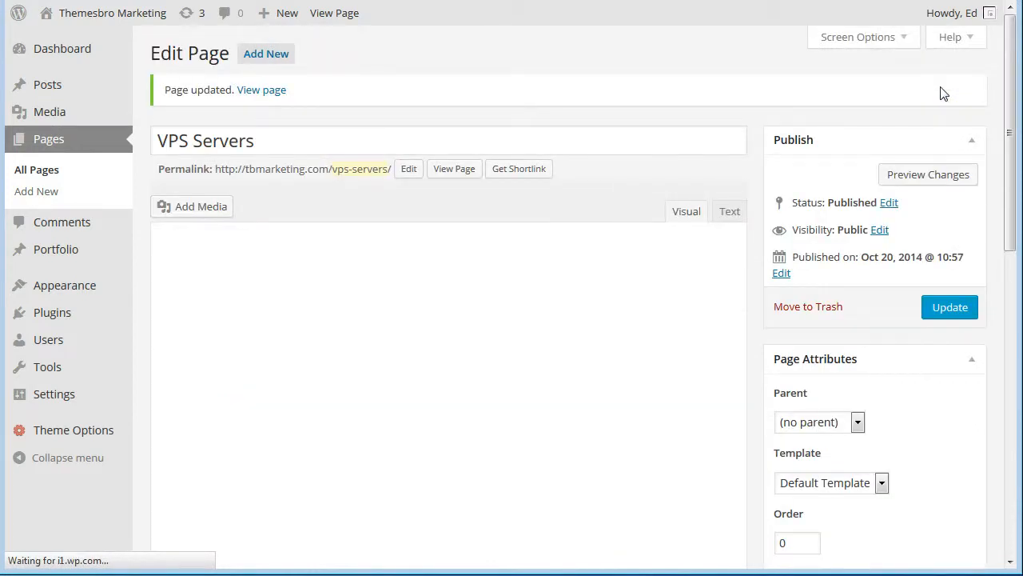
left_click(51, 41)
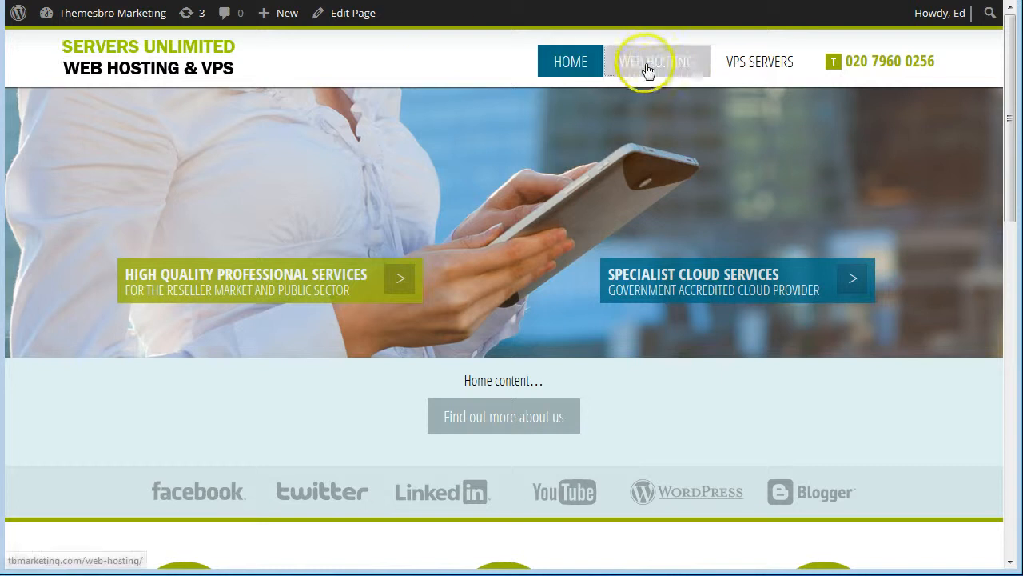
left_click(648, 70)
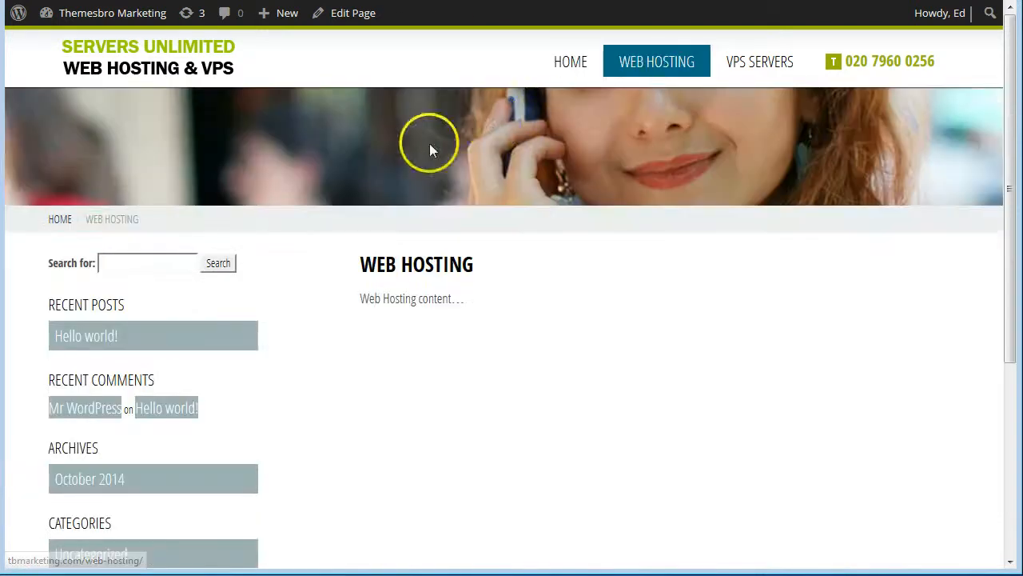
left_click(766, 69)
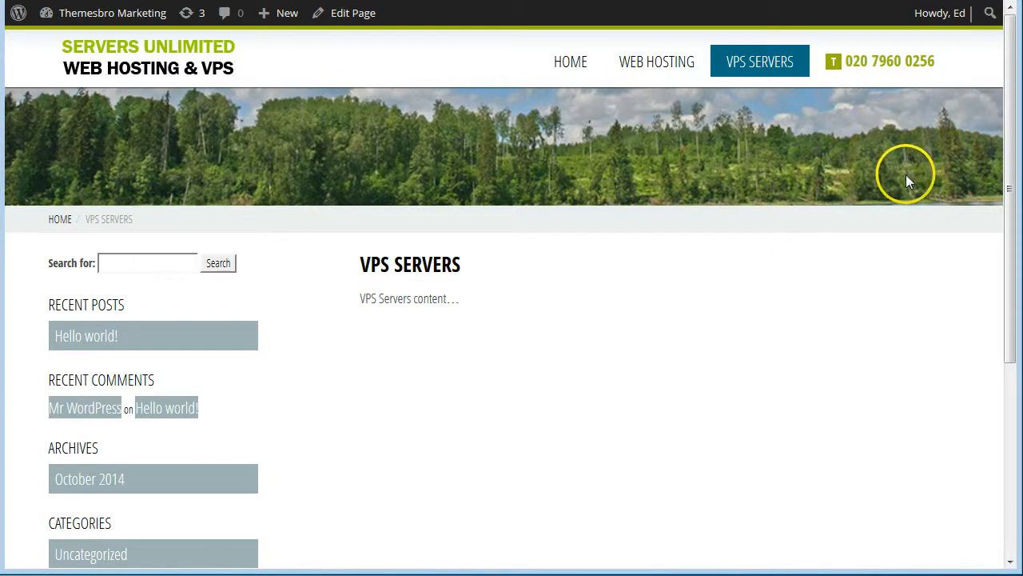
left_click(667, 62)
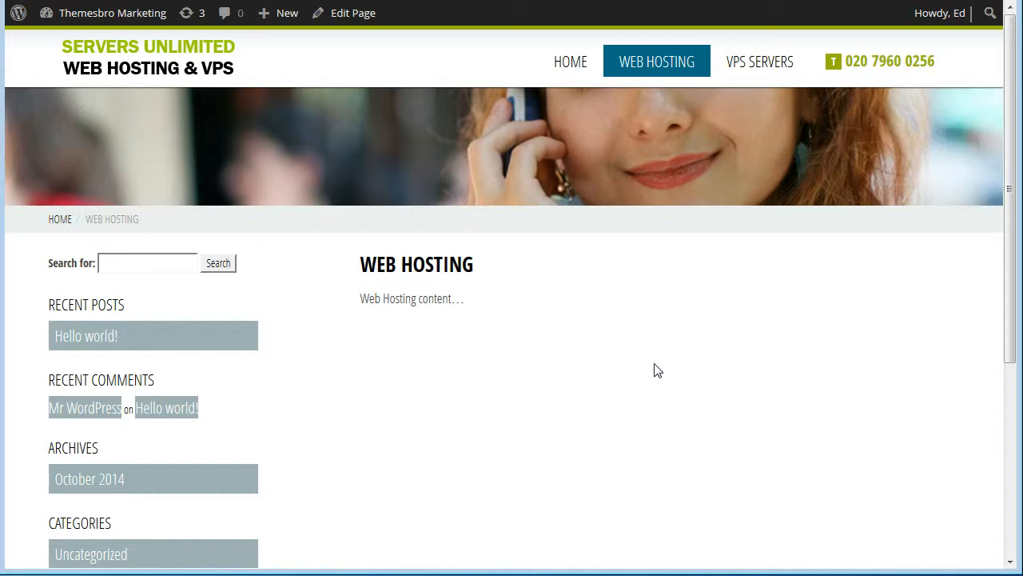
In Theme Options, replace the Phone Number value with the new mobile number.
mouse_move(80, 17)
left_click(79, 48)
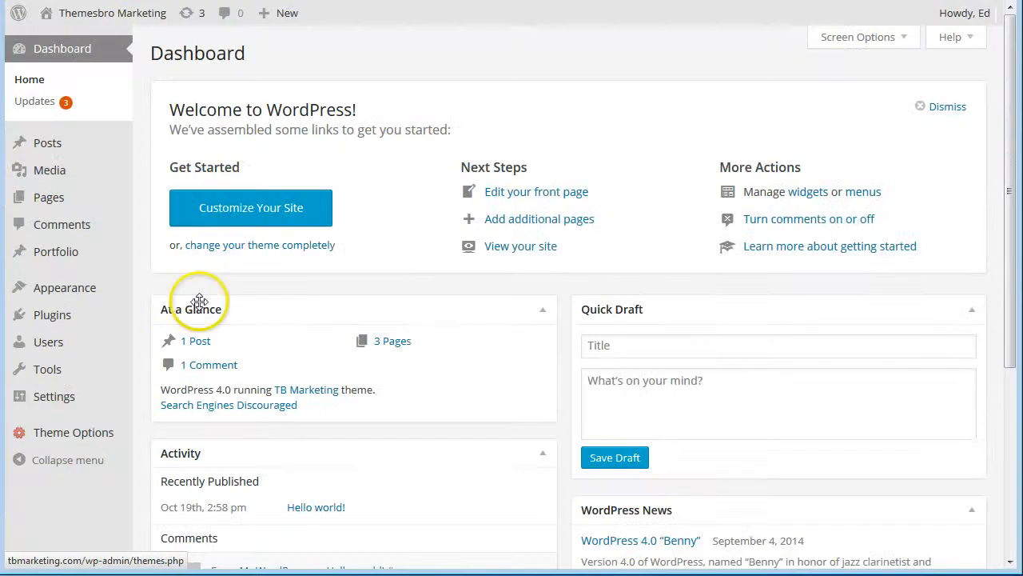
mouse_move(24, 436)
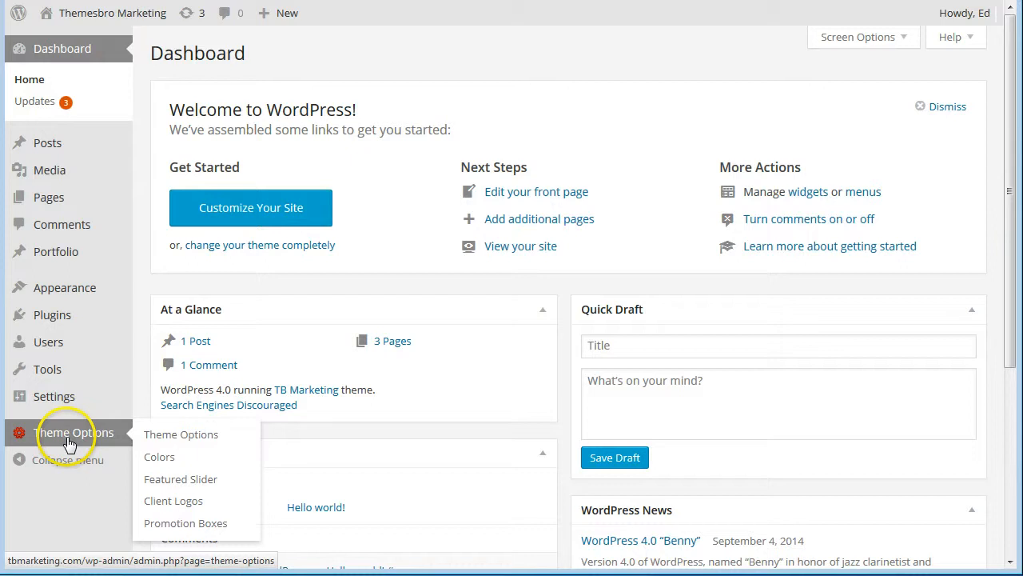
left_click(151, 434)
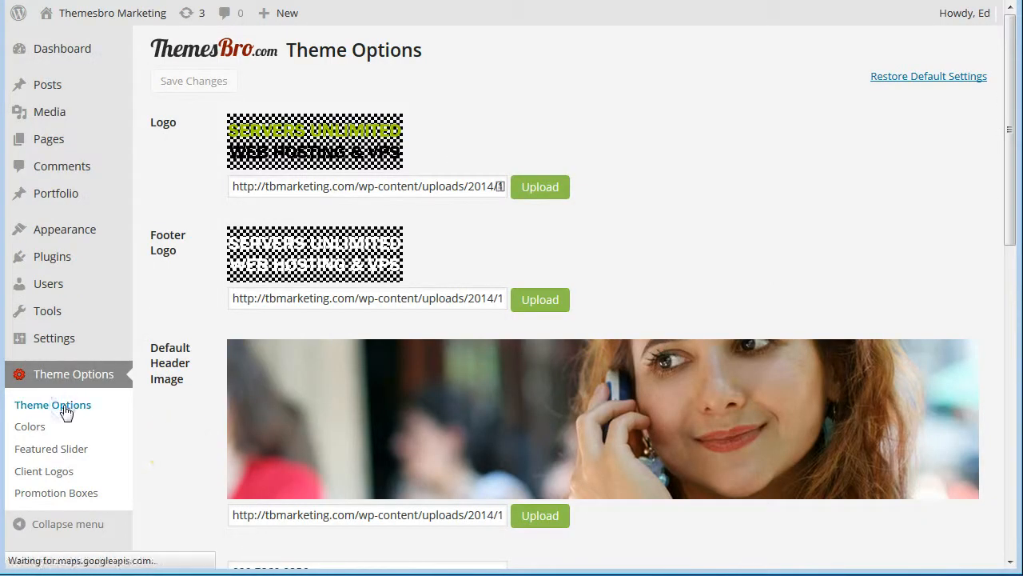
left_click_drag(1006, 134, 1008, 272)
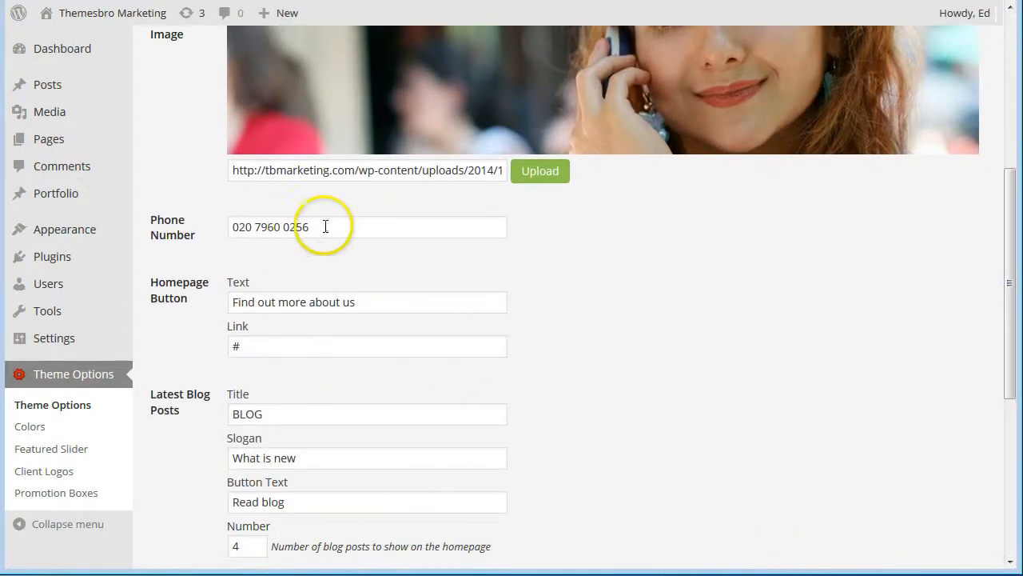
left_click_drag(327, 226, 179, 234)
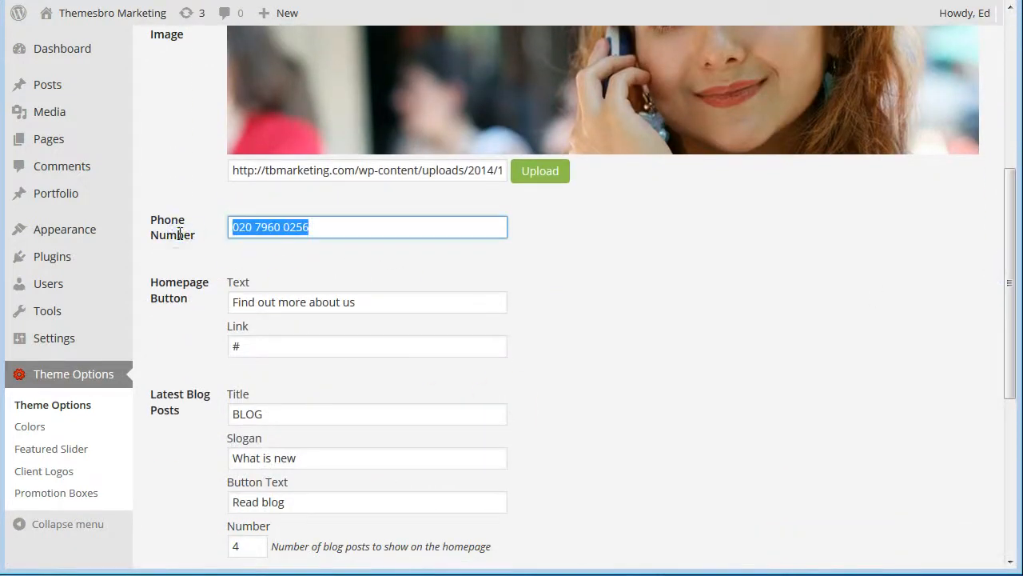
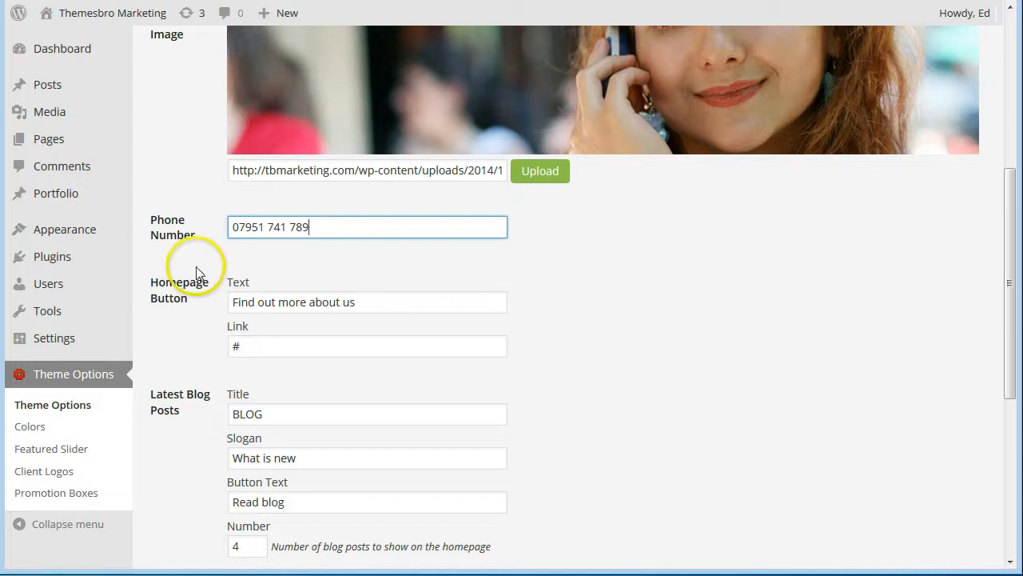
Change the Homepage Button Text to 'Find out more about our servers'.
left_click(364, 302)
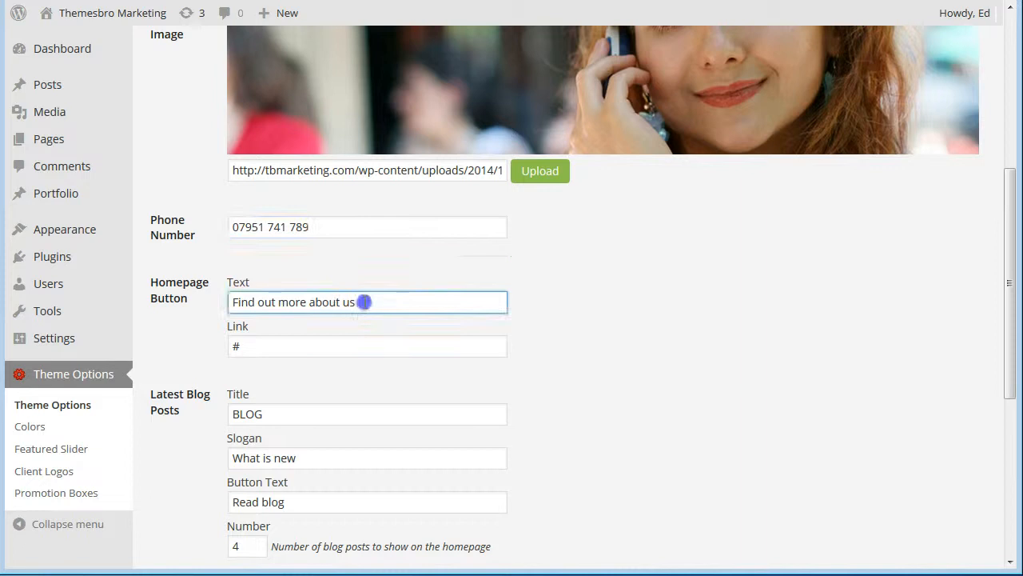
left_click_drag(364, 302, 342, 302)
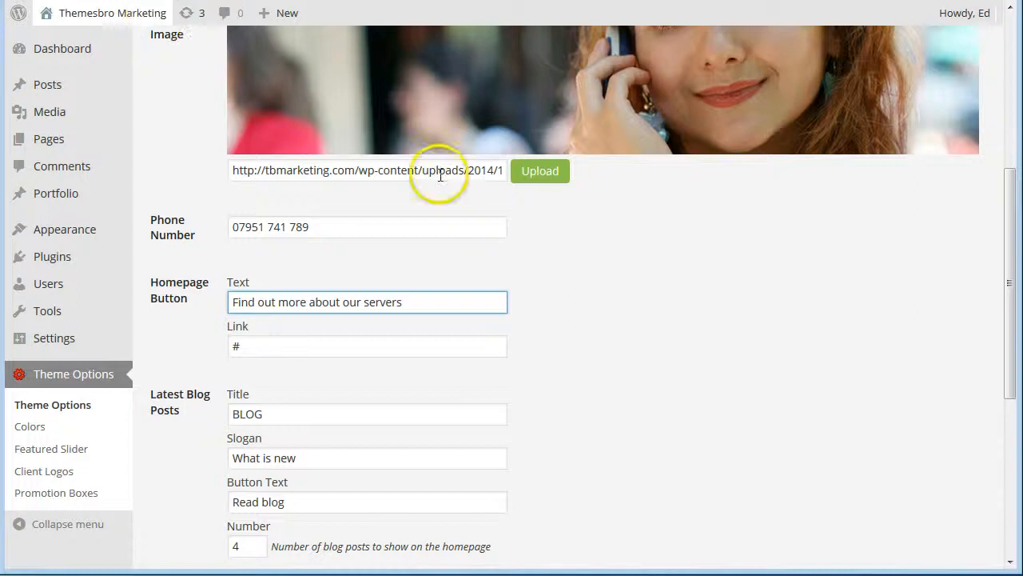
scroll(518, 269, "up", 1)
scroll(518, 270, "up", 5)
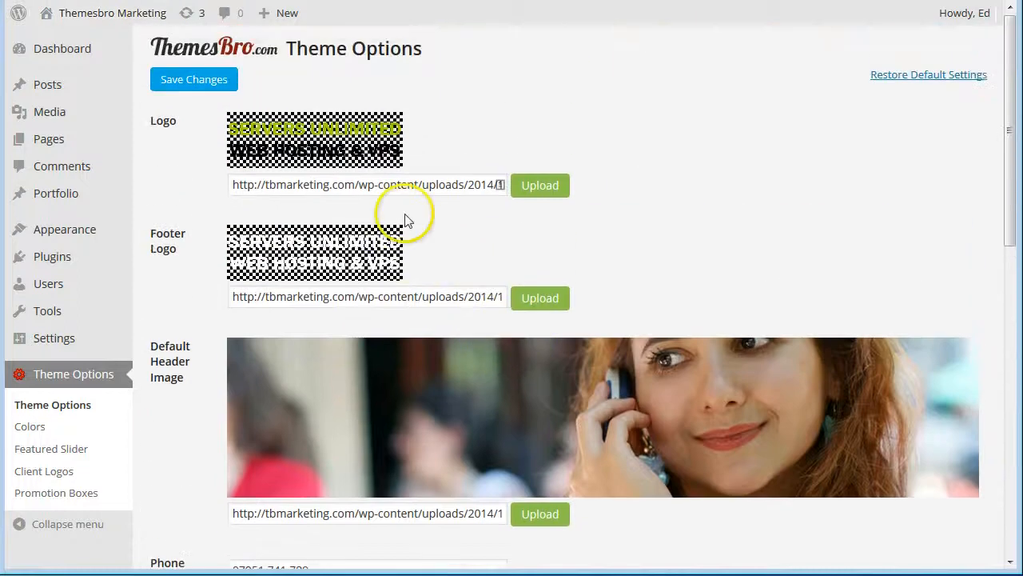
Save the theme options, try the live homepage button, then open the VPS Servers page.
left_click(185, 78)
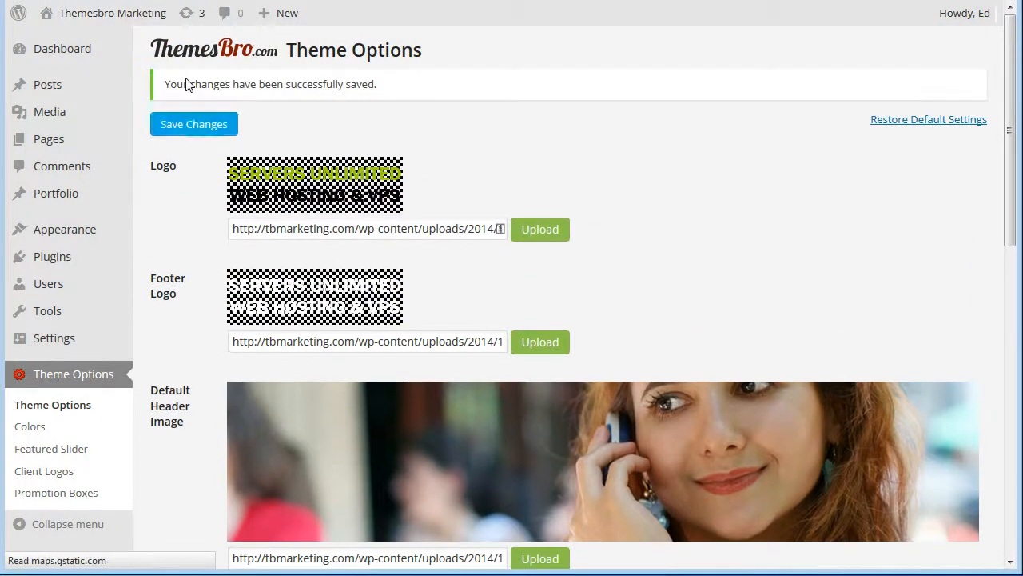
left_click(98, 17)
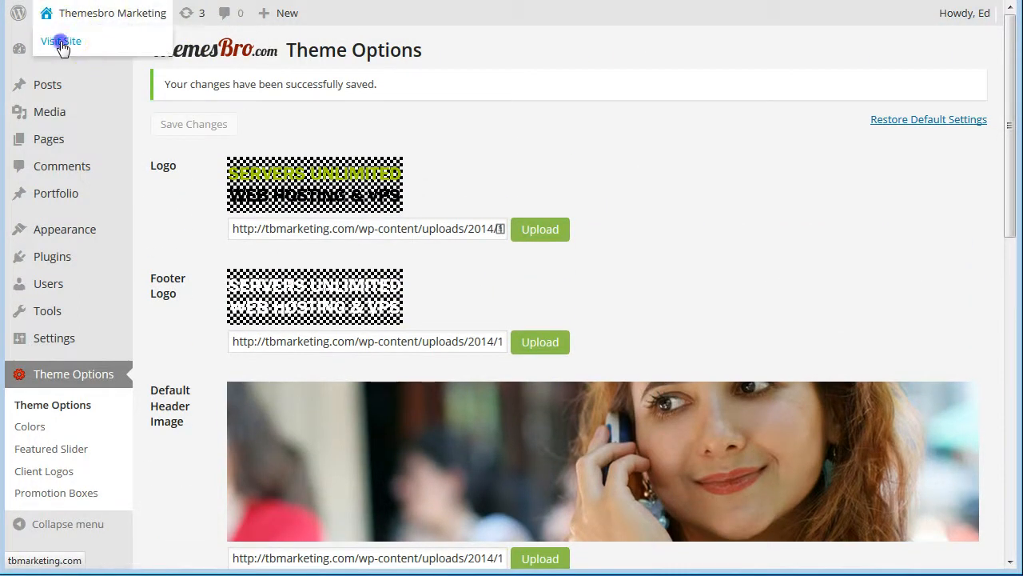
left_click(60, 43)
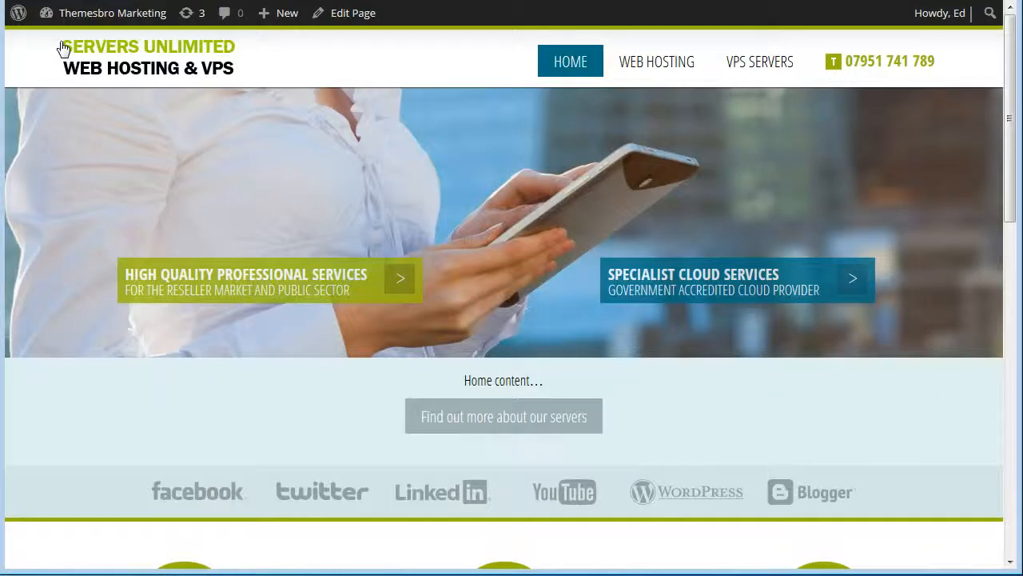
left_click(157, 368)
left_click(468, 420)
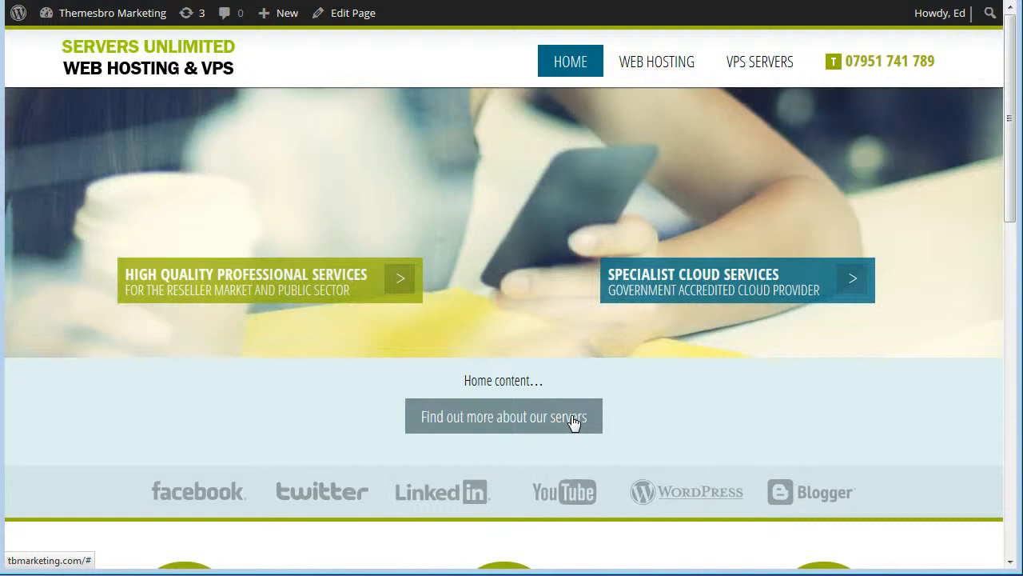
left_click(755, 64)
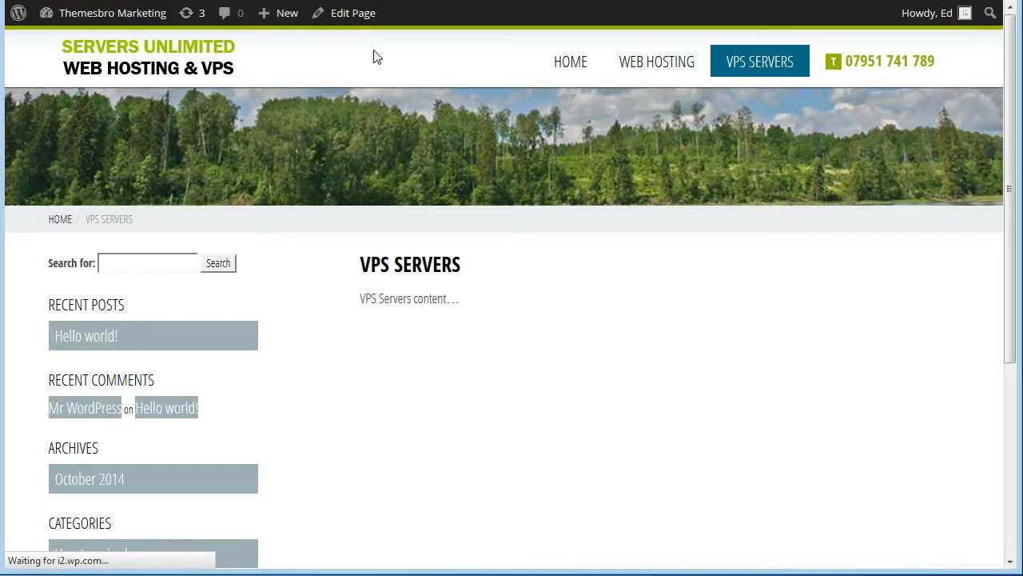
mouse_move(119, 16)
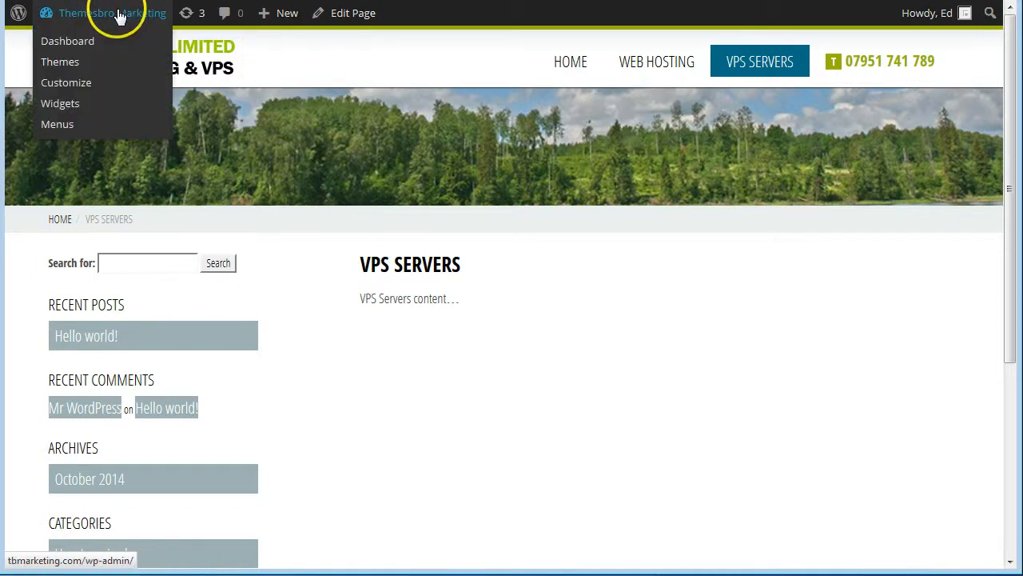
left_click(72, 45)
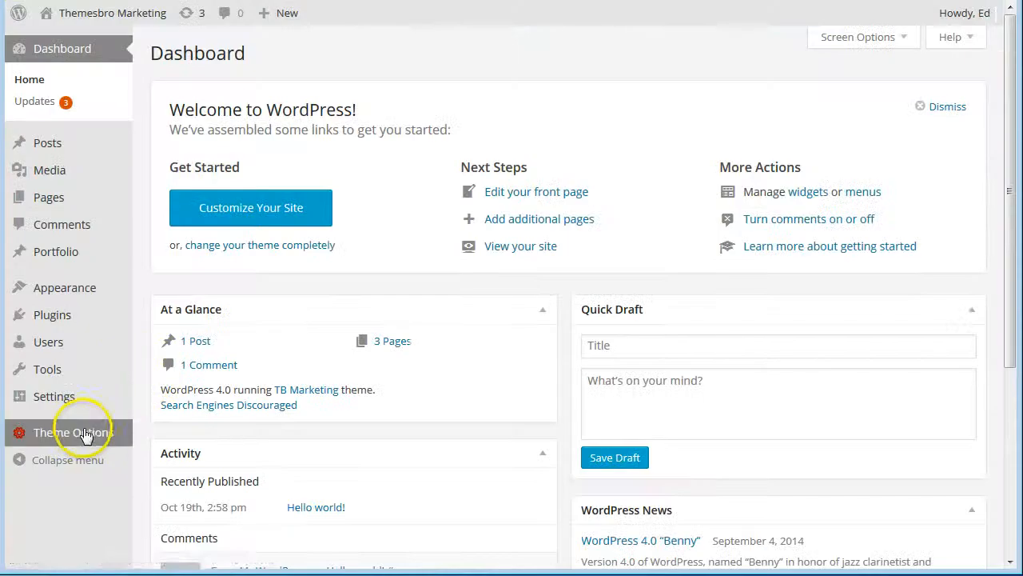
mouse_move(84, 434)
left_click(161, 434)
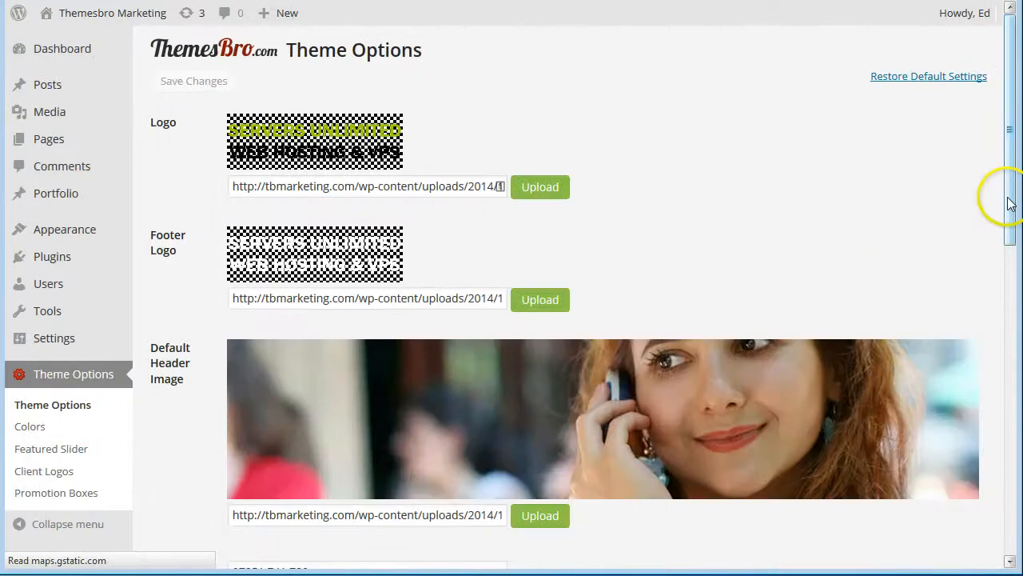
left_click_drag(1012, 201, 1015, 344)
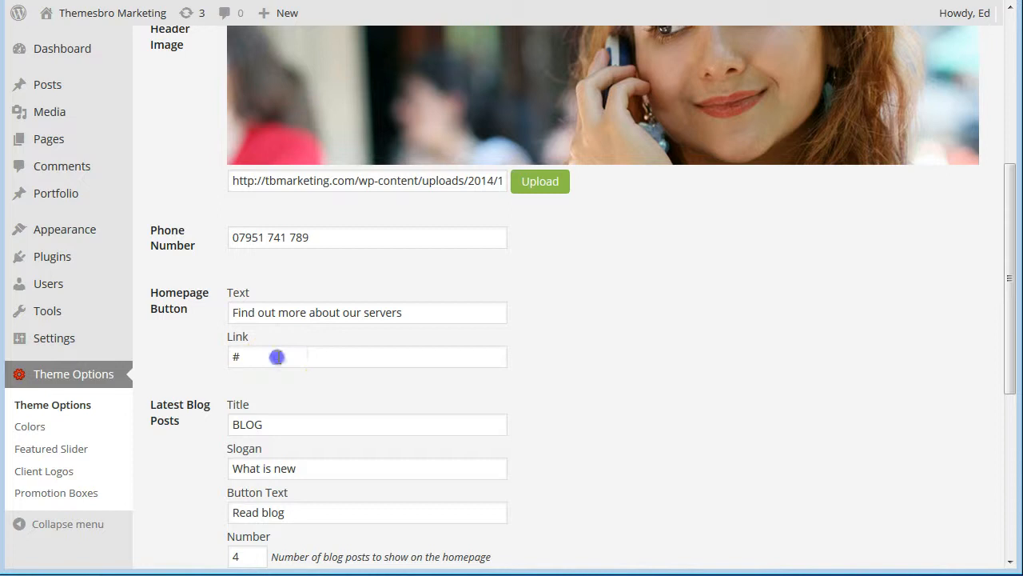
left_click_drag(274, 356, 192, 366)
type("http://tbmarketing.com/vps-servers/")
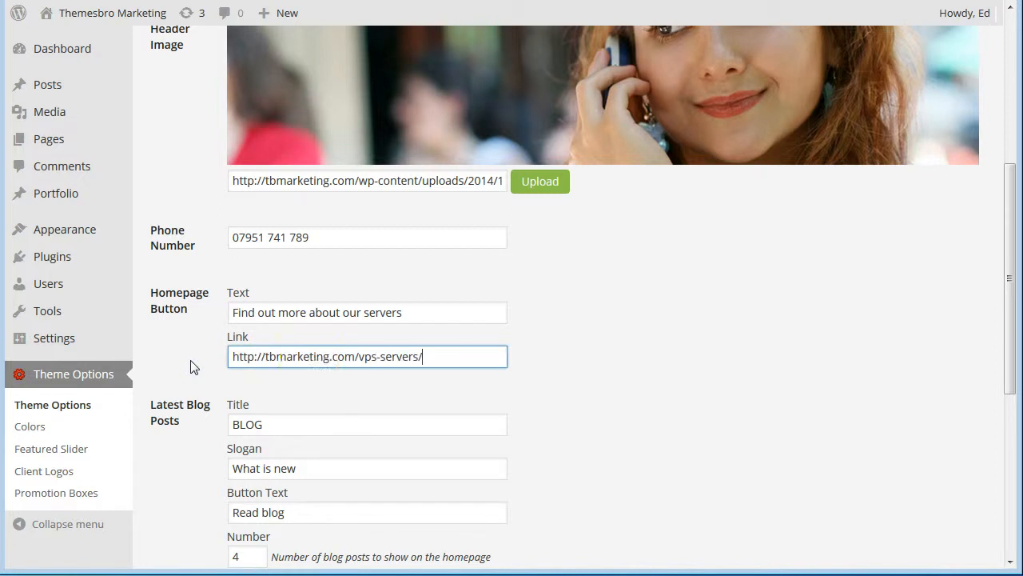
left_click_drag(1012, 178, 1012, 272)
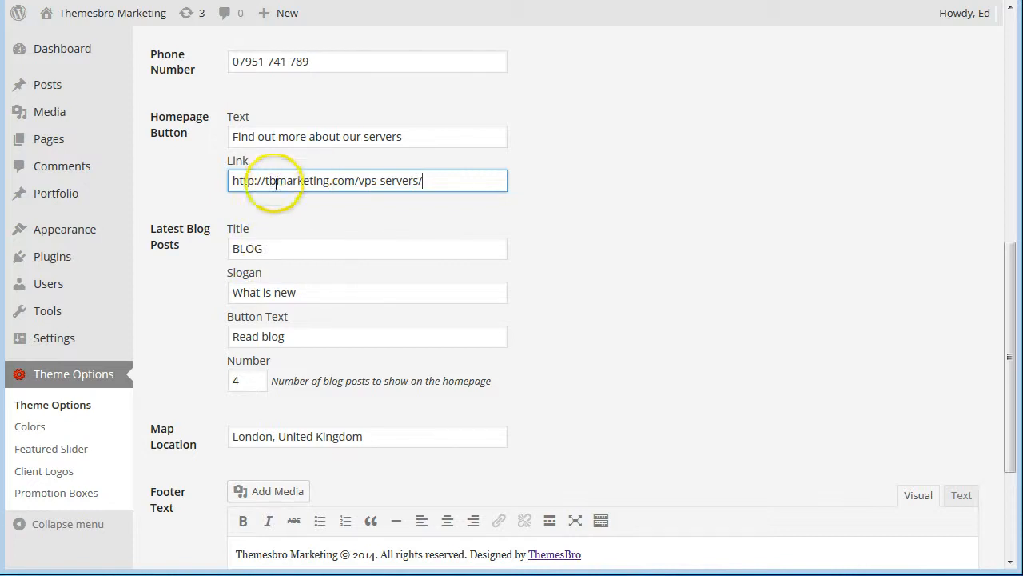
left_click(262, 249)
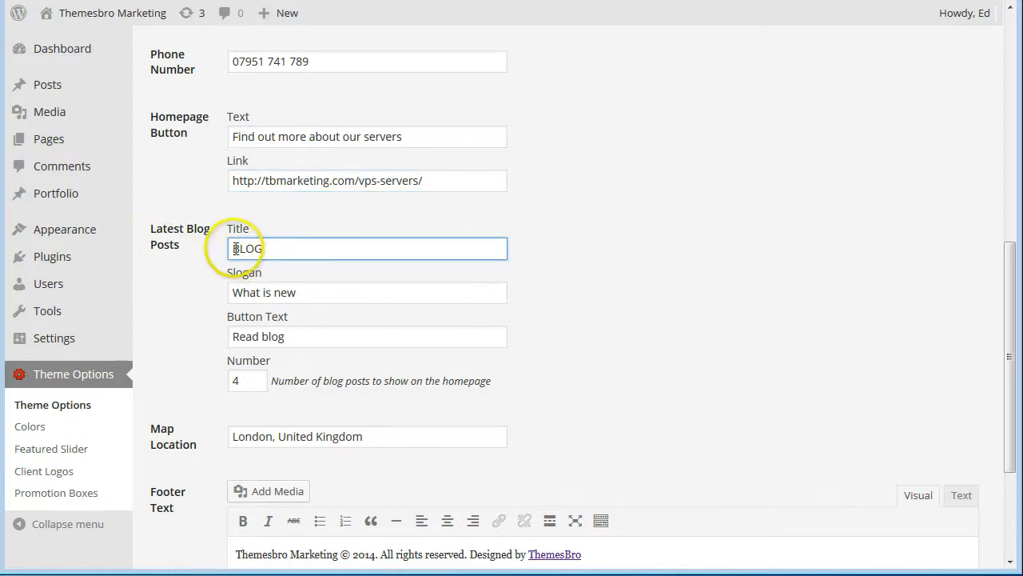
Set blog title 'Latest Status Updates', slogan 'What's up and what's down...', button text 'Update now'.
left_click_drag(232, 248, 264, 248)
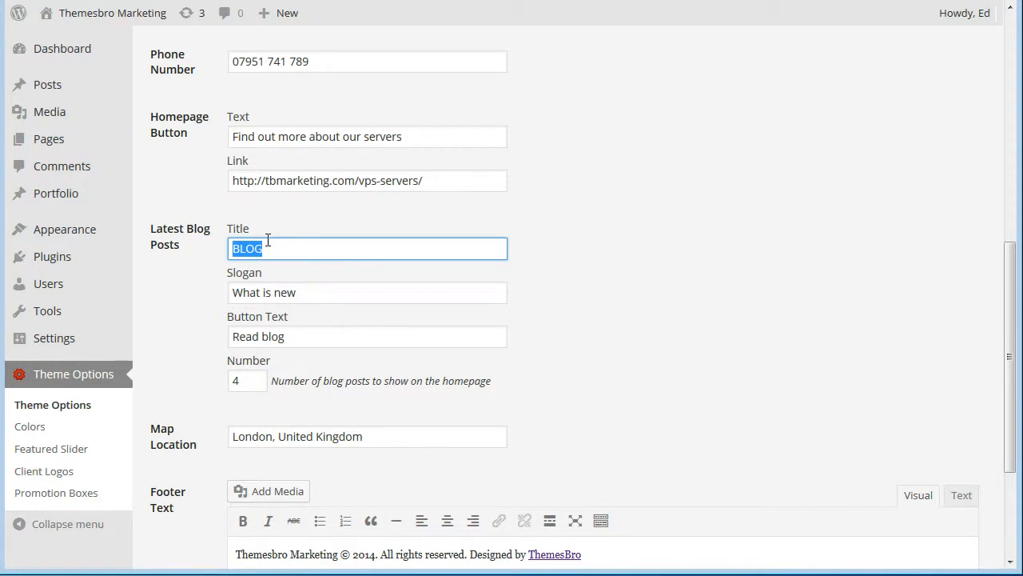
type("Latest Status Updates")
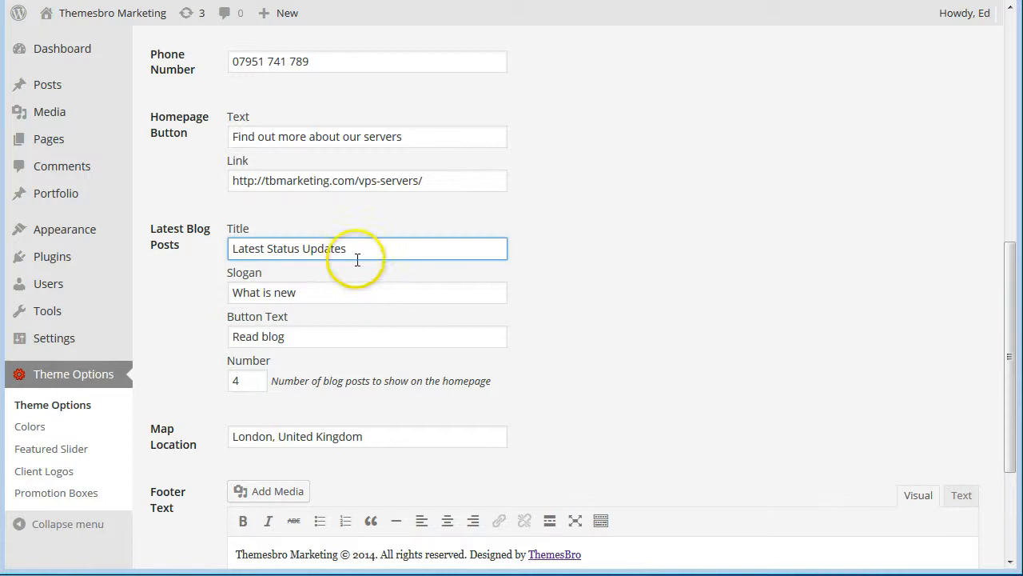
left_click_drag(310, 293, 260, 293)
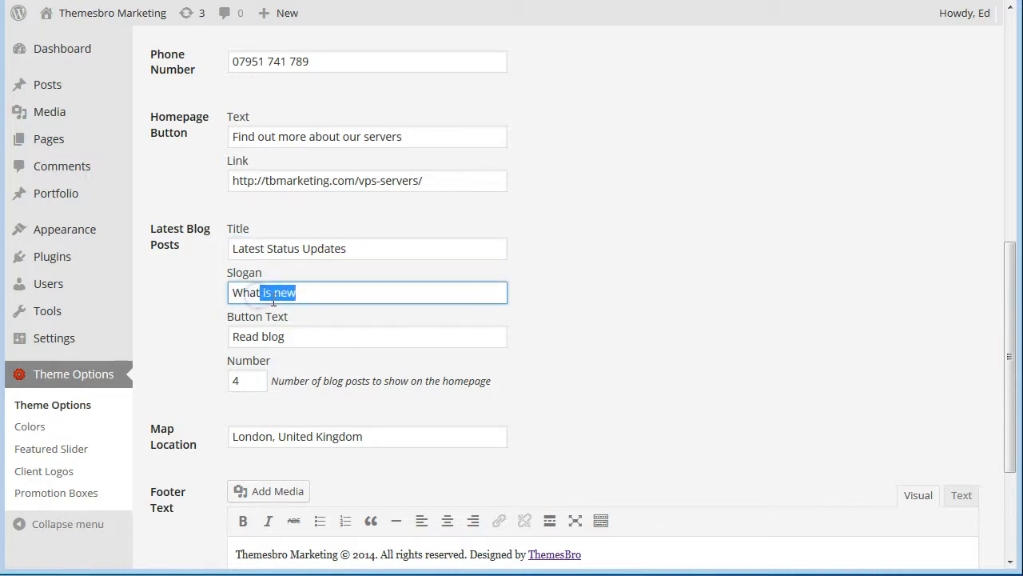
type("'s down...")
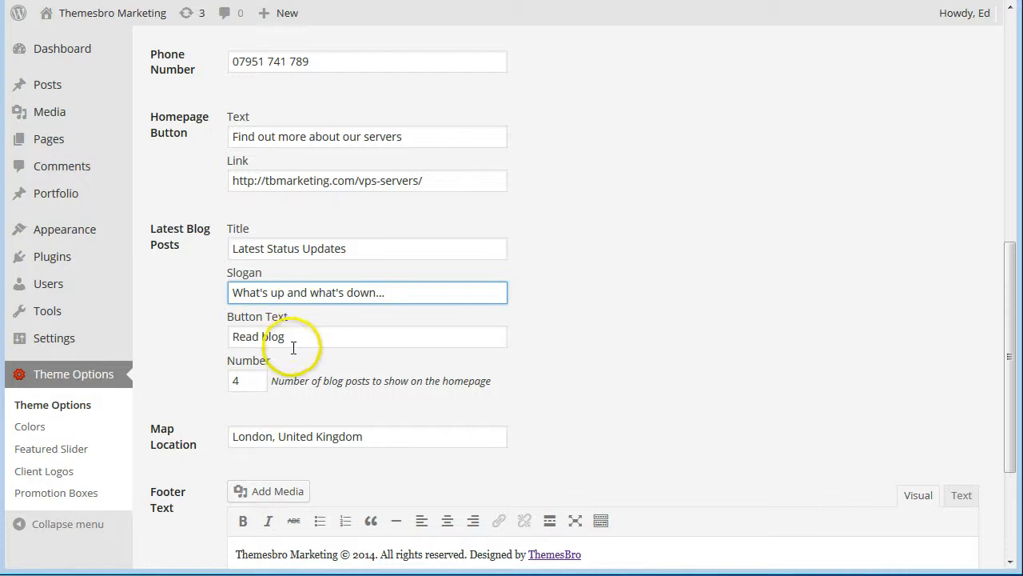
left_click_drag(297, 337, 229, 344)
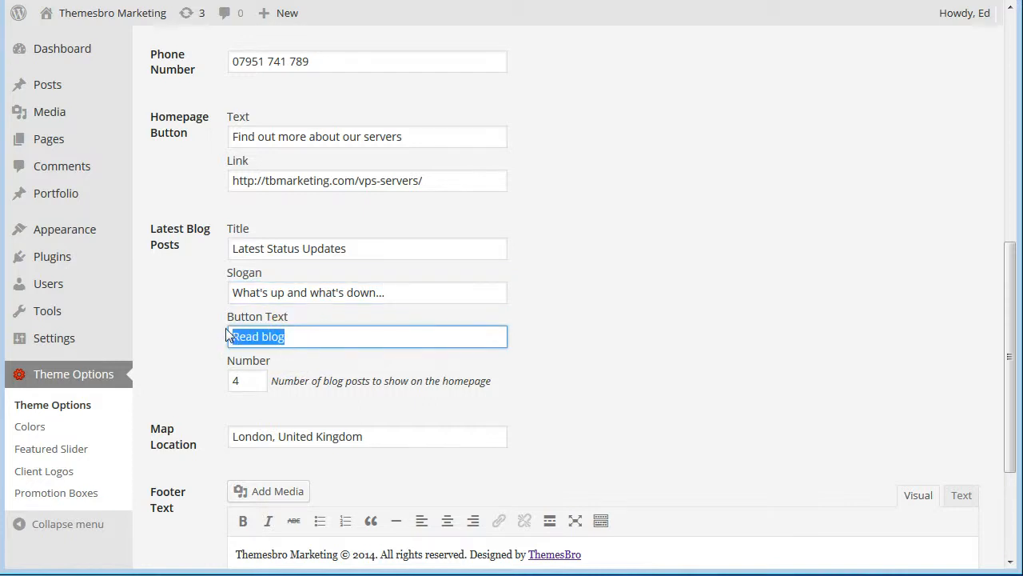
type("Update now")
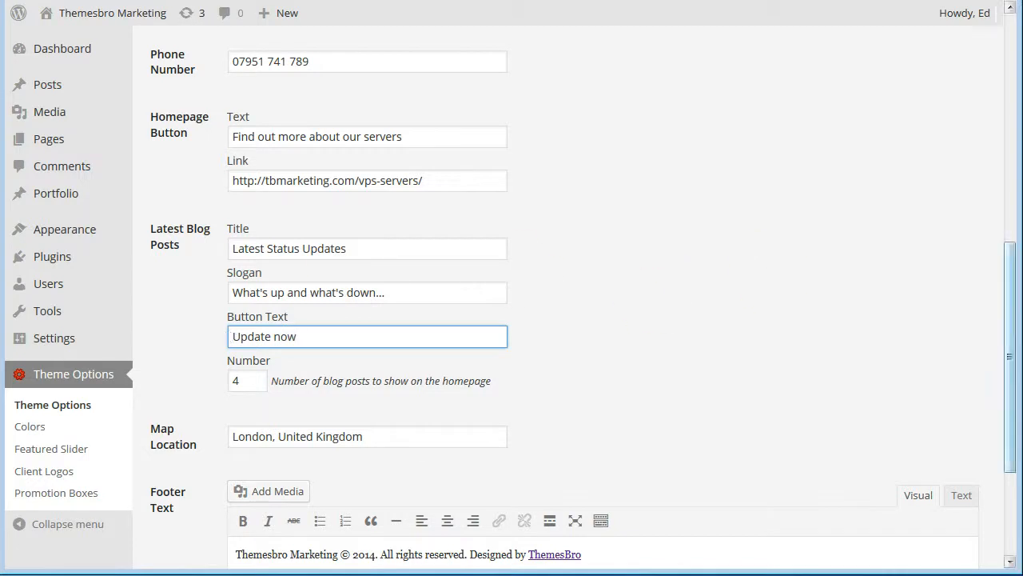
scroll(1009, 282, "up", 1)
left_click_drag(1011, 279, 969, 67)
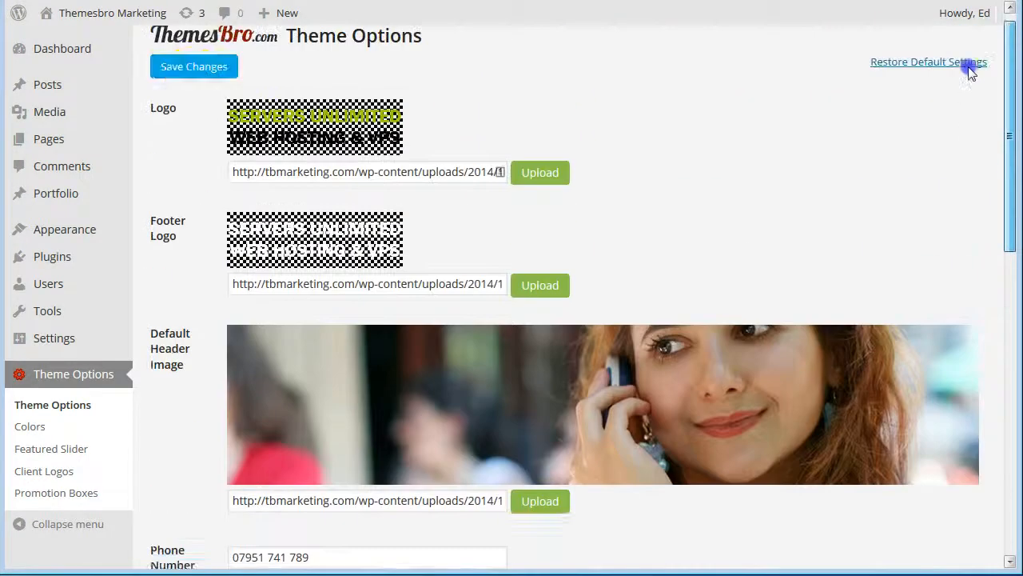
Save the theme options and confirm the live homepage button leads to VPS Servers.
left_click(195, 94)
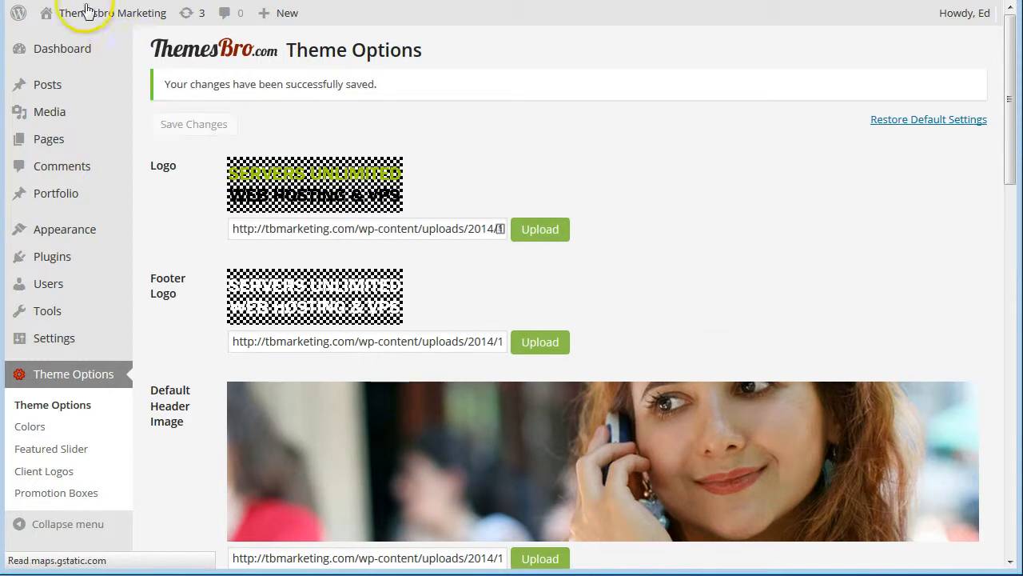
mouse_move(86, 16)
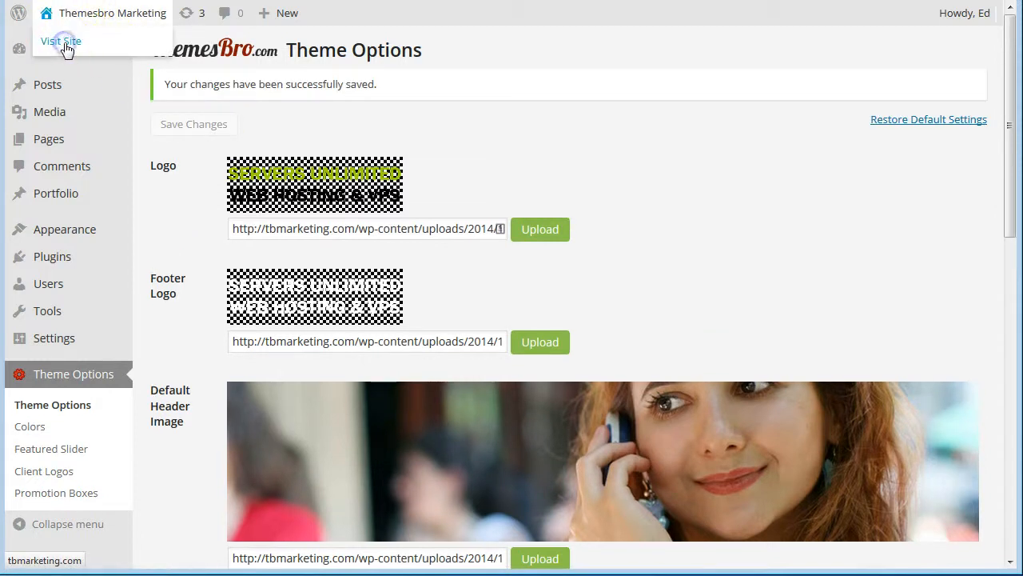
left_click(65, 44)
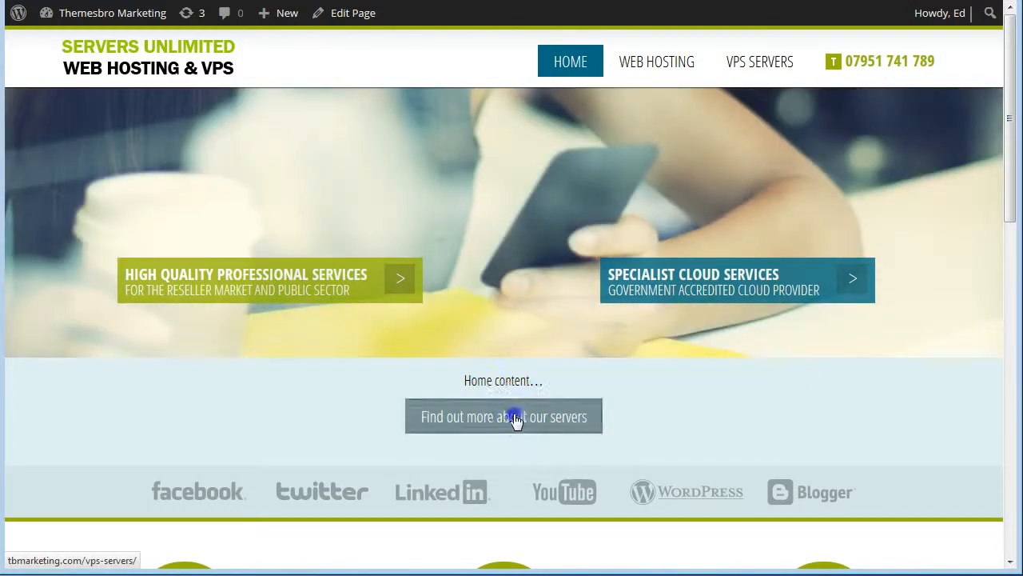
left_click(516, 419)
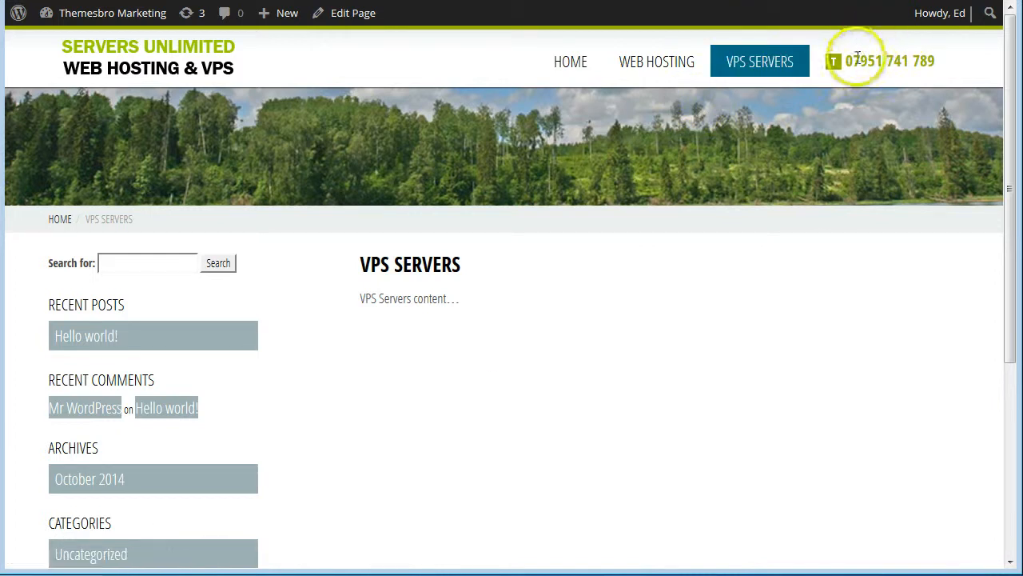
left_click_drag(845, 61, 937, 61)
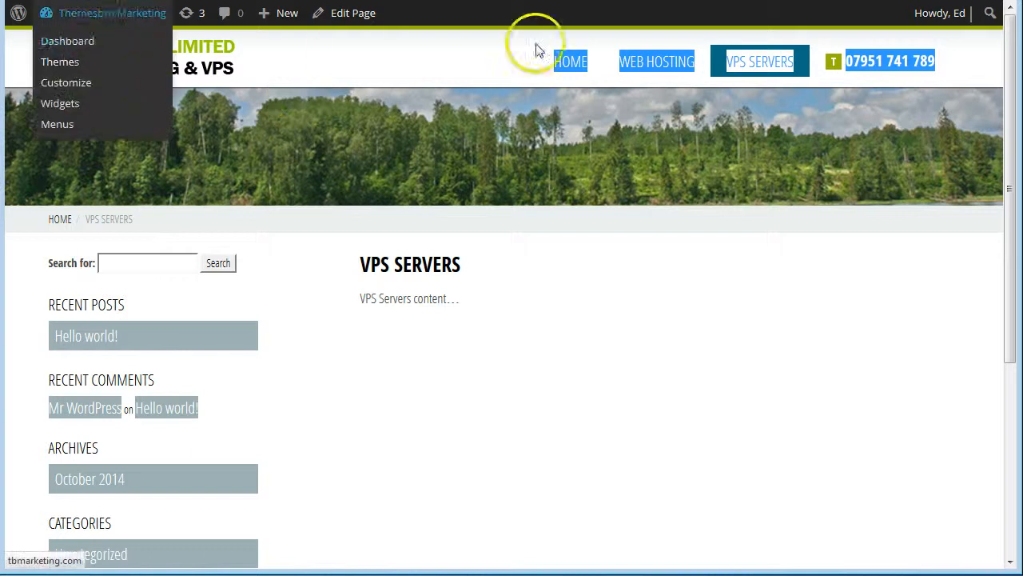
Return to the homepage and scroll down to the Latest Status Updates section.
left_click(567, 62)
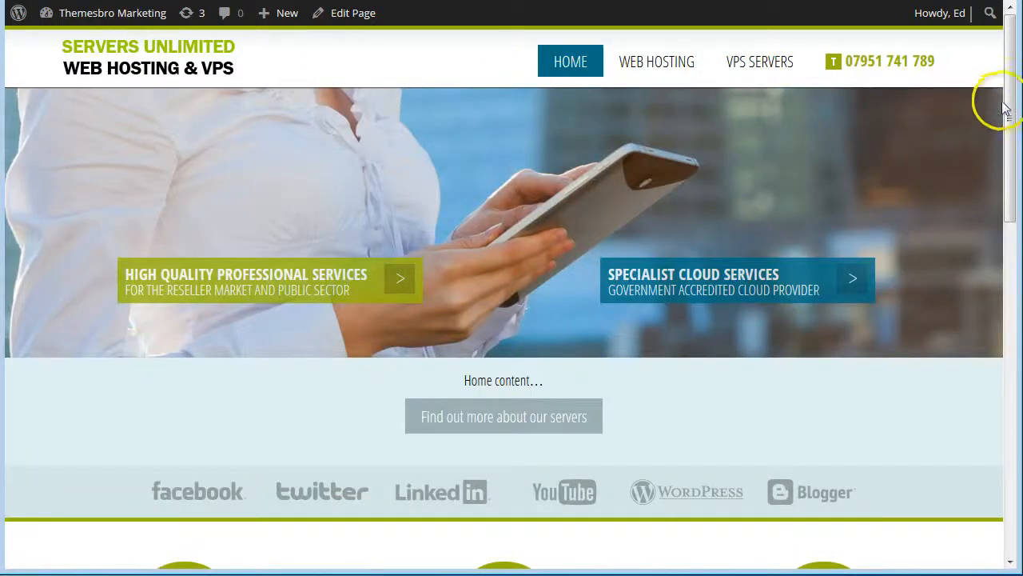
left_click_drag(1012, 72, 1009, 294)
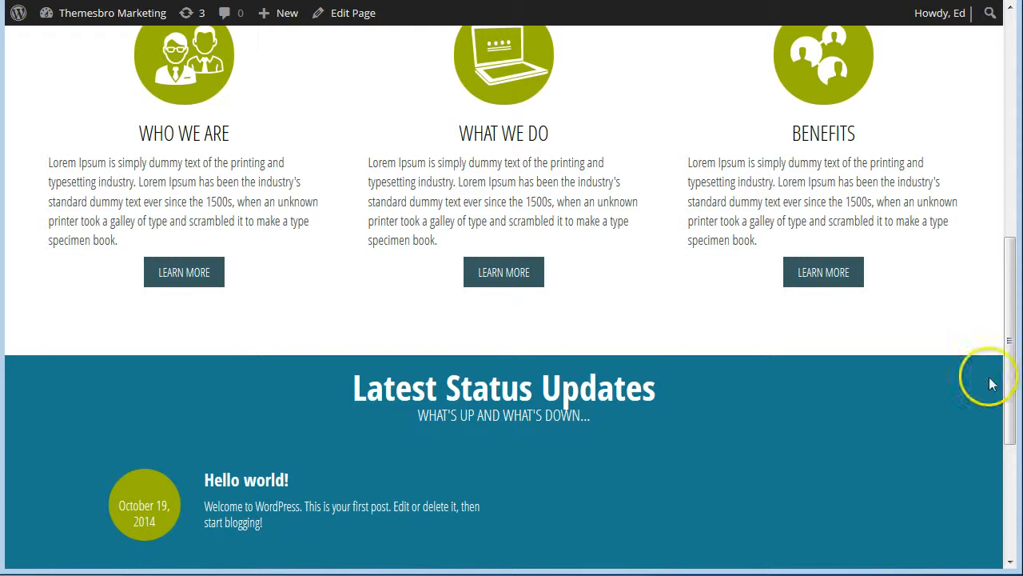
left_click_drag(1012, 377, 1012, 130)
Go back to the dashboard, open Theme Options and scroll to the Footer Text field.
mouse_move(70, 24)
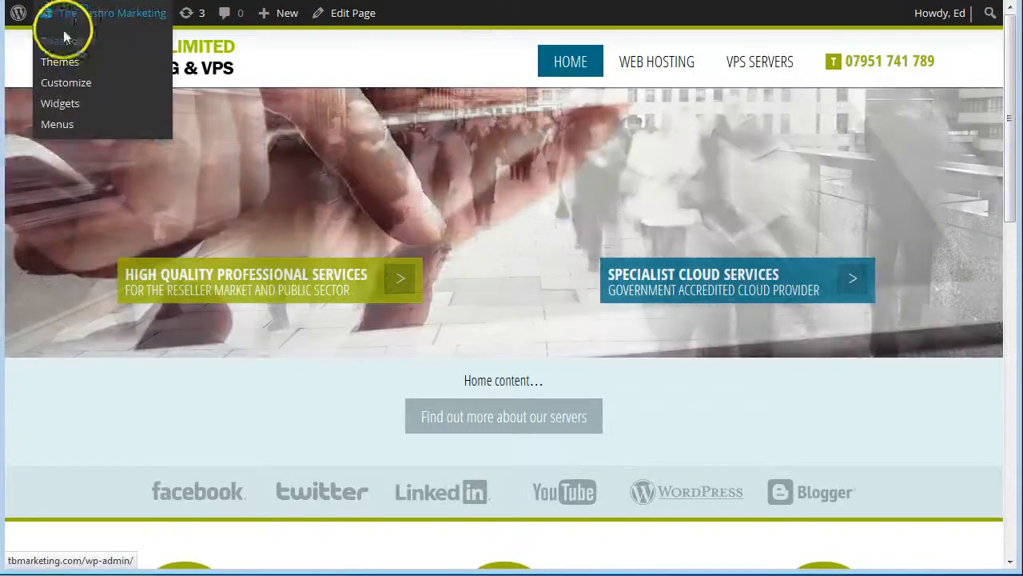
left_click(66, 44)
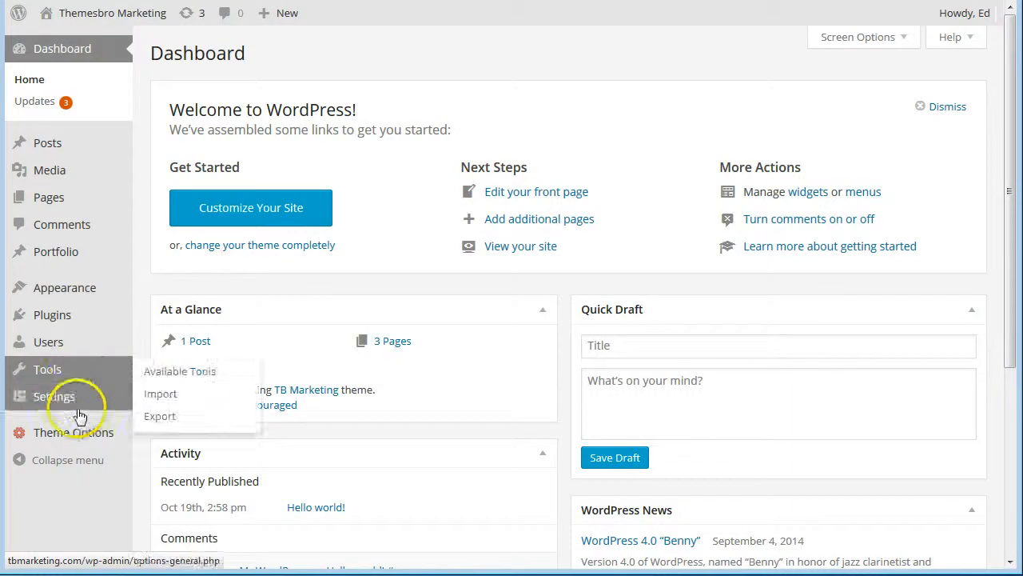
mouse_move(40, 435)
left_click(154, 436)
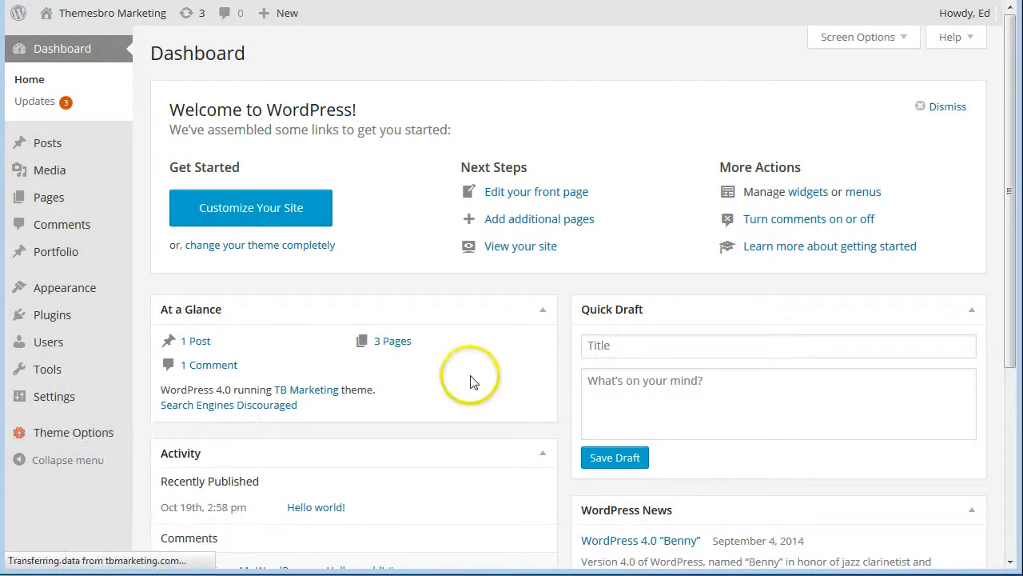
scroll(510, 360, "down", 5)
scroll(512, 364, "down", 4)
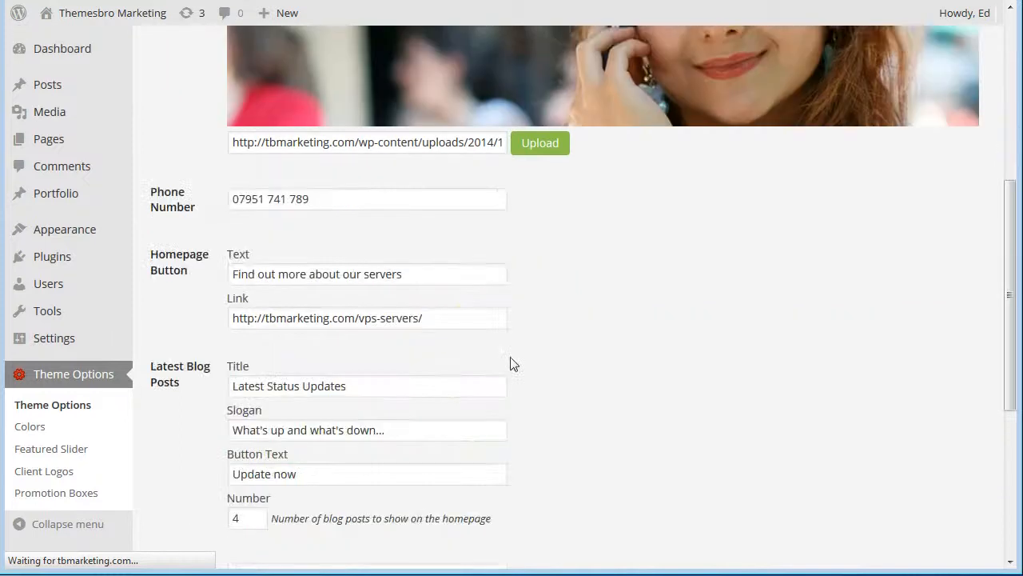
scroll(512, 364, "up", 1)
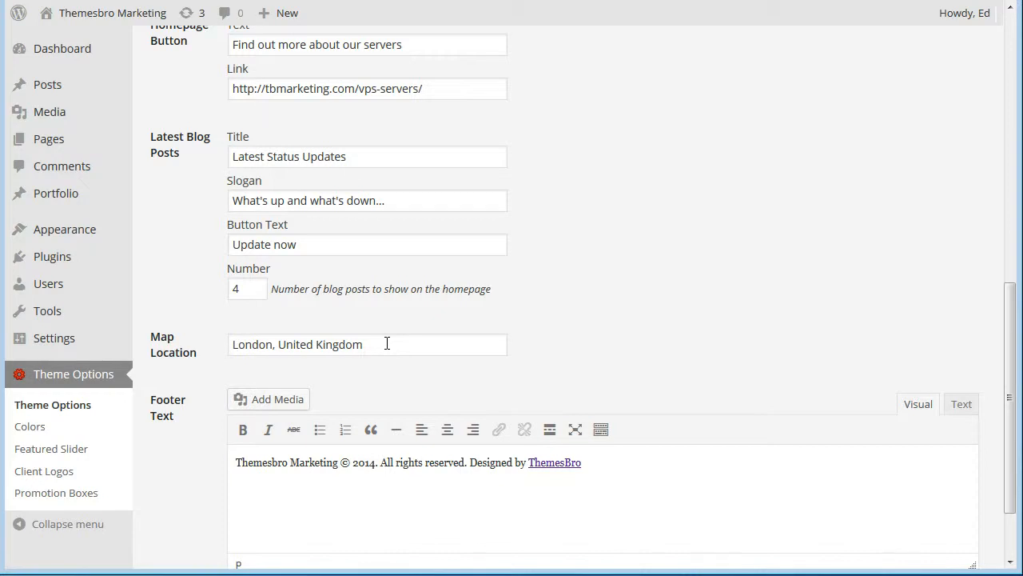
left_click_drag(1009, 298, 1013, 354)
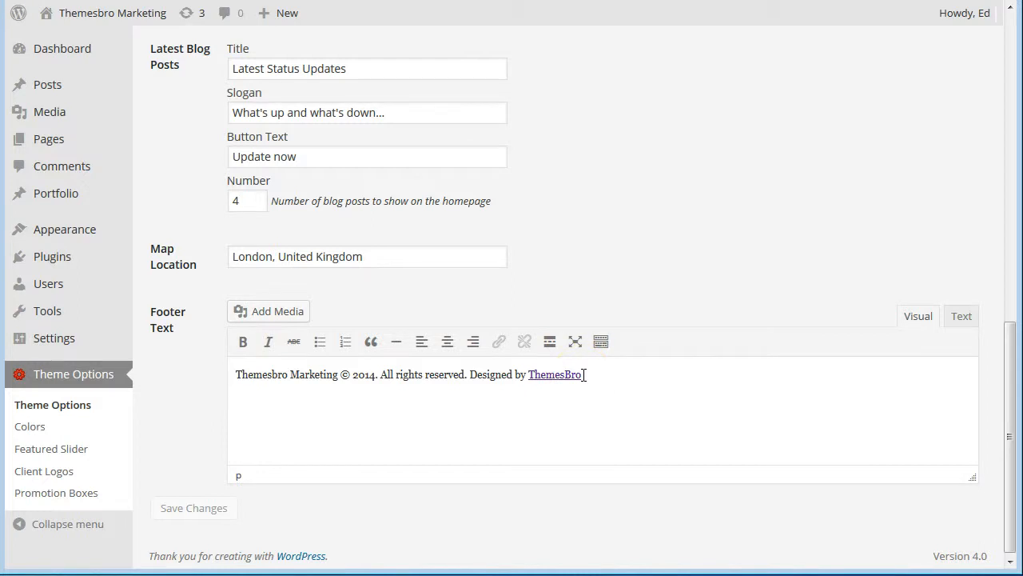
Replace 'Themesbro Marketing' in the footer text with 'My Web Hosting Company'.
left_click(340, 375)
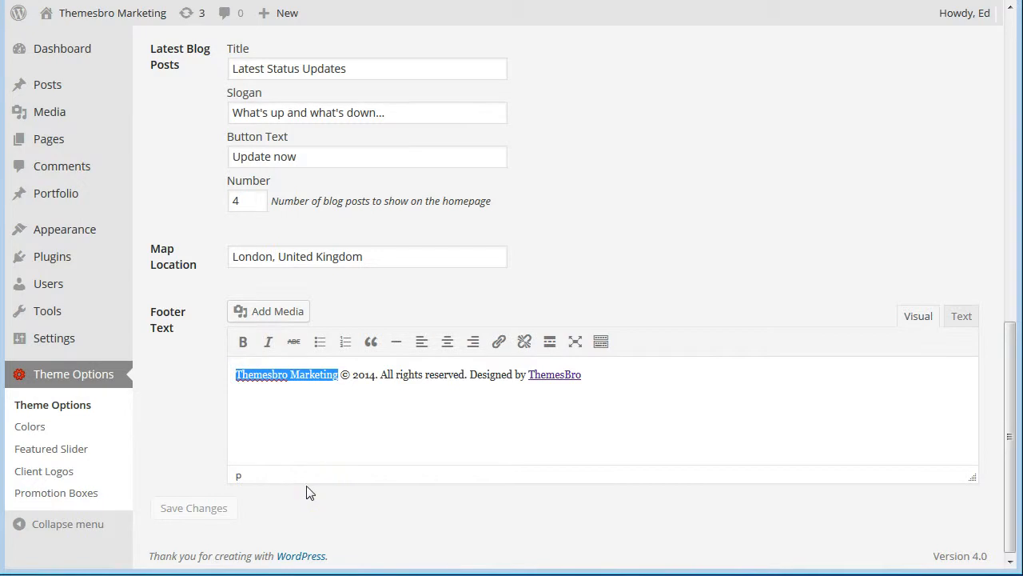
type("My")
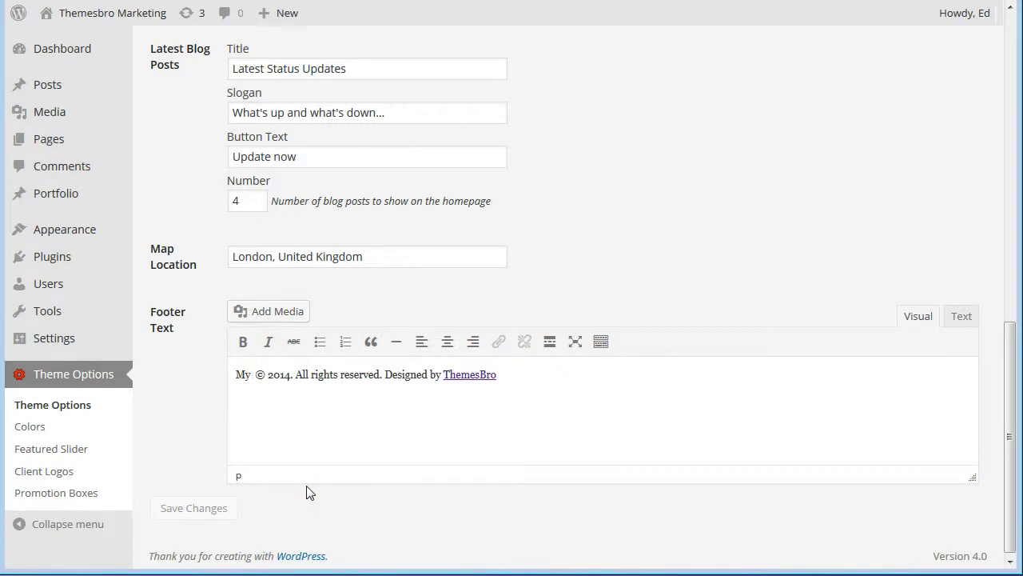
type(" Web Ho")
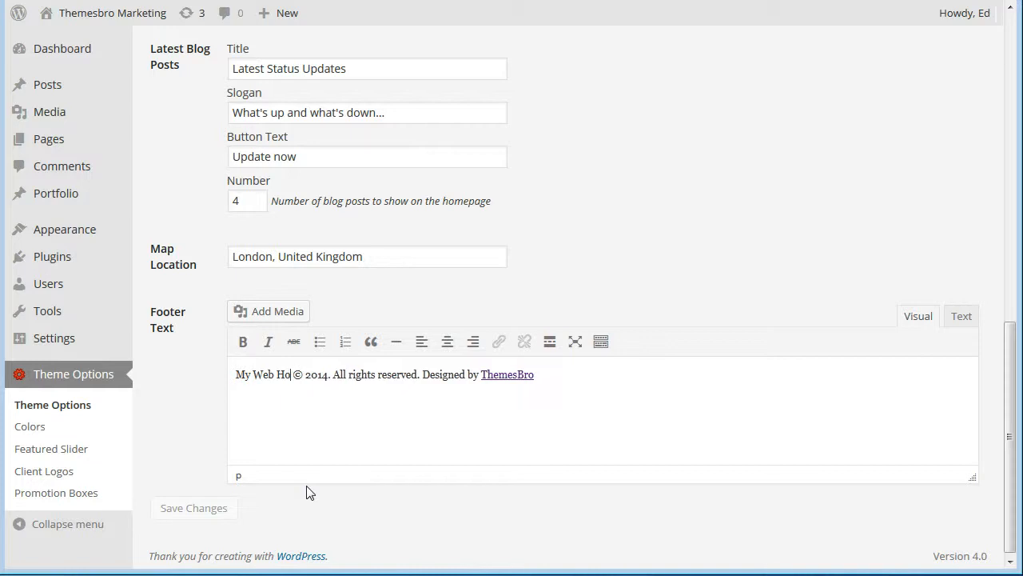
type("sting C")
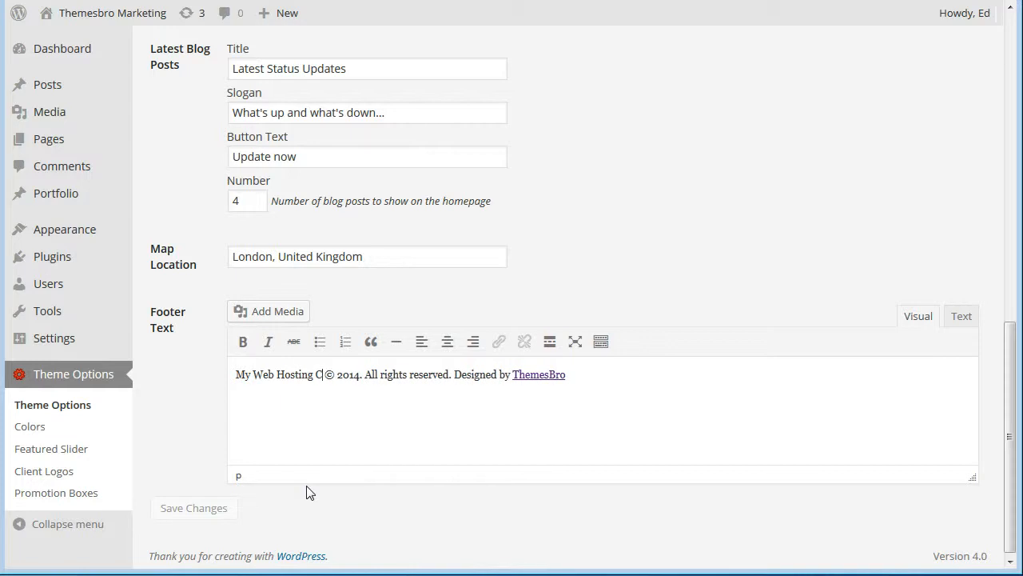
type("ompany")
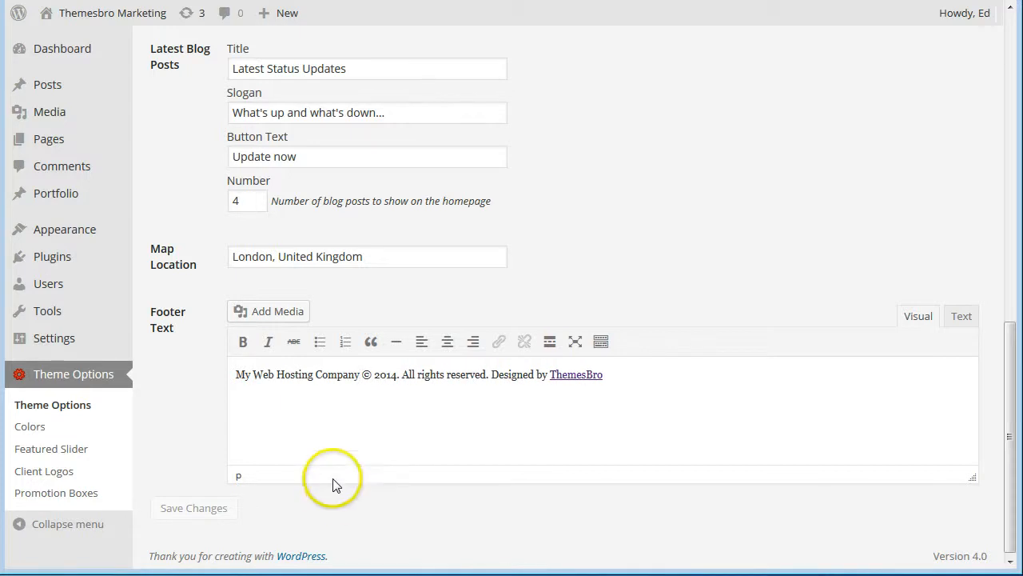
scroll(750, 422, "up", 9)
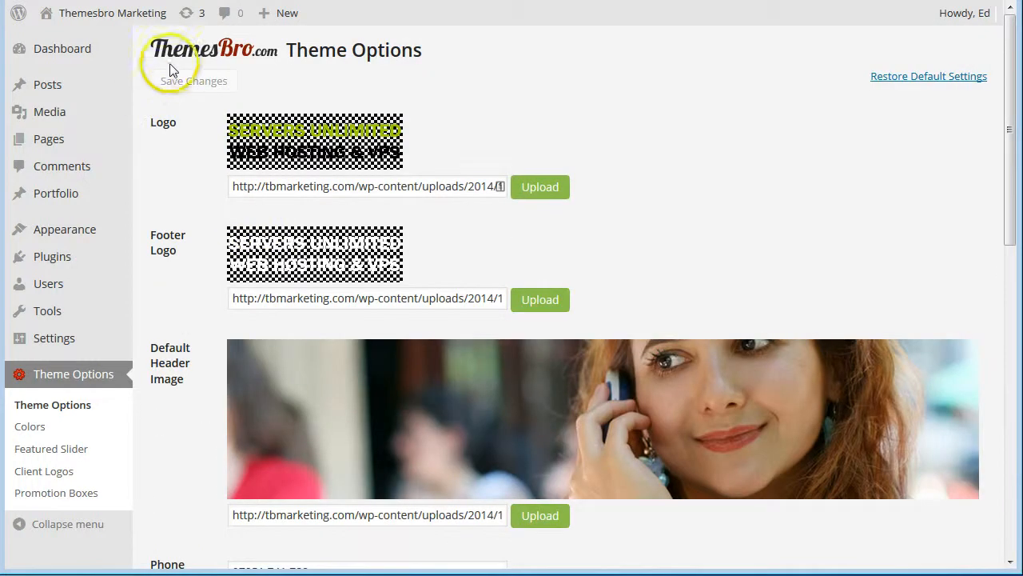
left_click(186, 83)
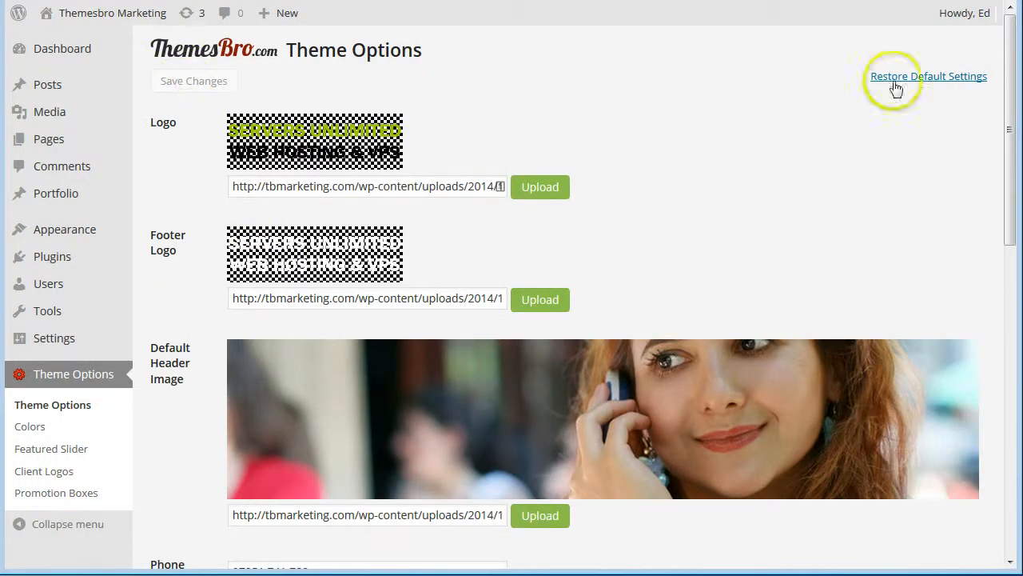
Set Map Location to London and save the theme options.
left_click_drag(1011, 103, 1010, 320)
scroll(983, 429, "down", 2)
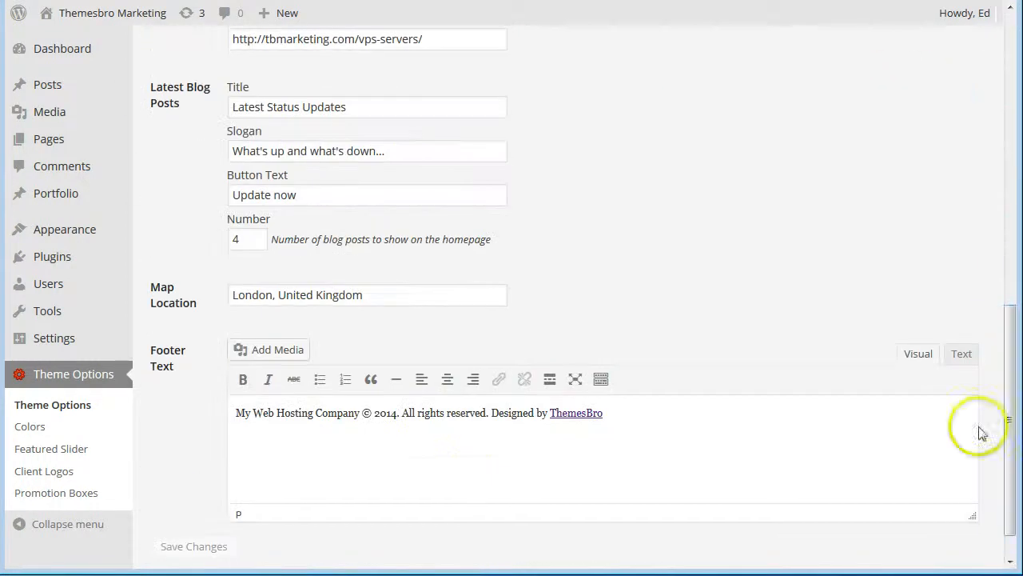
left_click(342, 414)
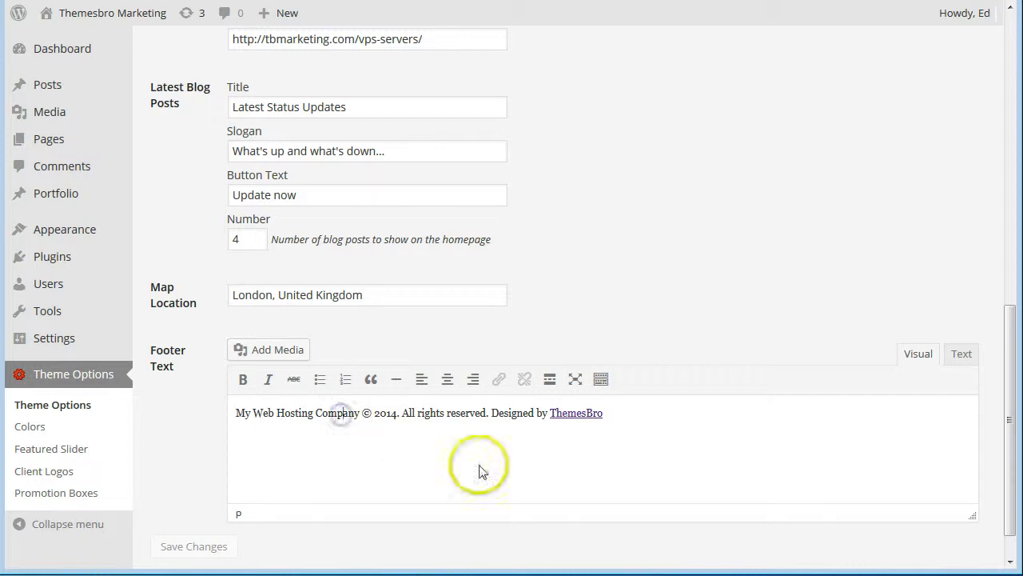
left_click(630, 411)
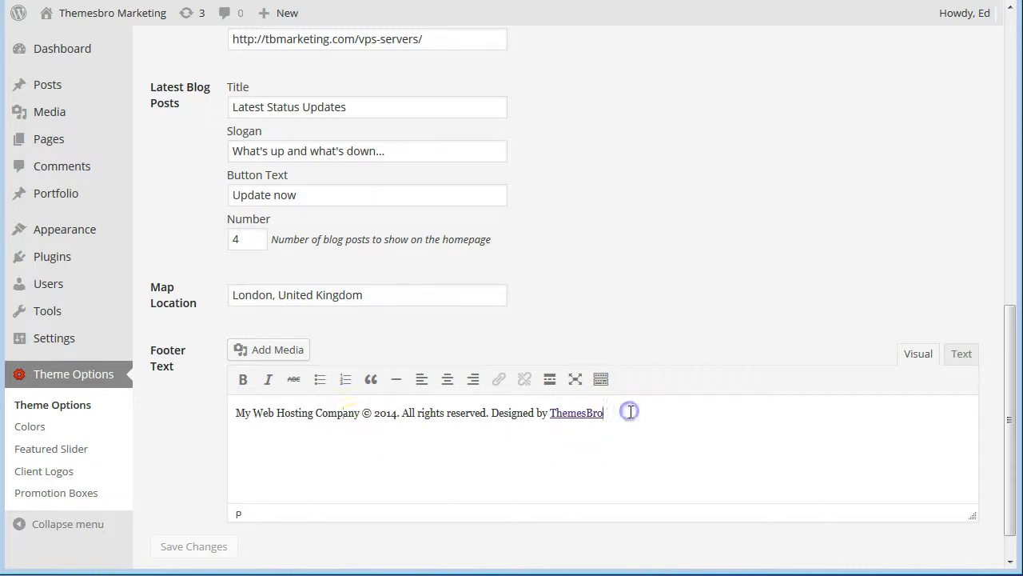
left_click(389, 293)
left_click(290, 321)
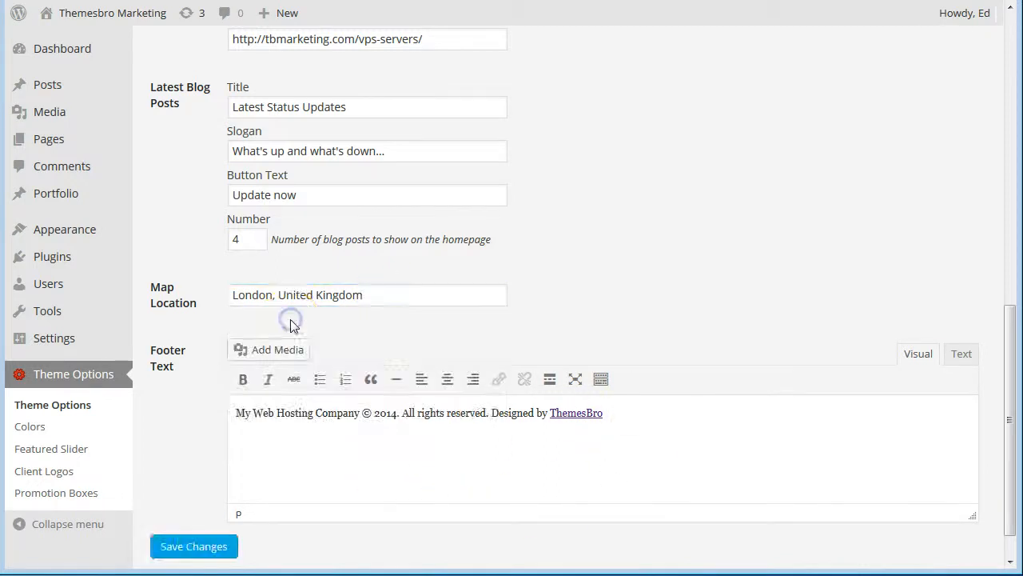
left_click(209, 546)
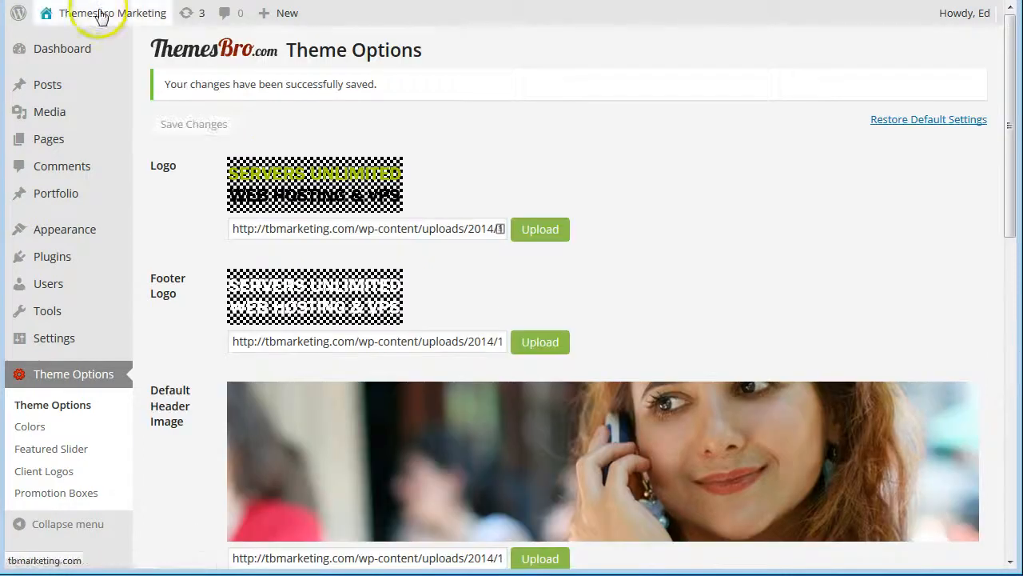
Open the live site and check the footer reads 'My Web Hosting Company © 2014. All rights reserved.'.
mouse_move(85, 11)
left_click(54, 41)
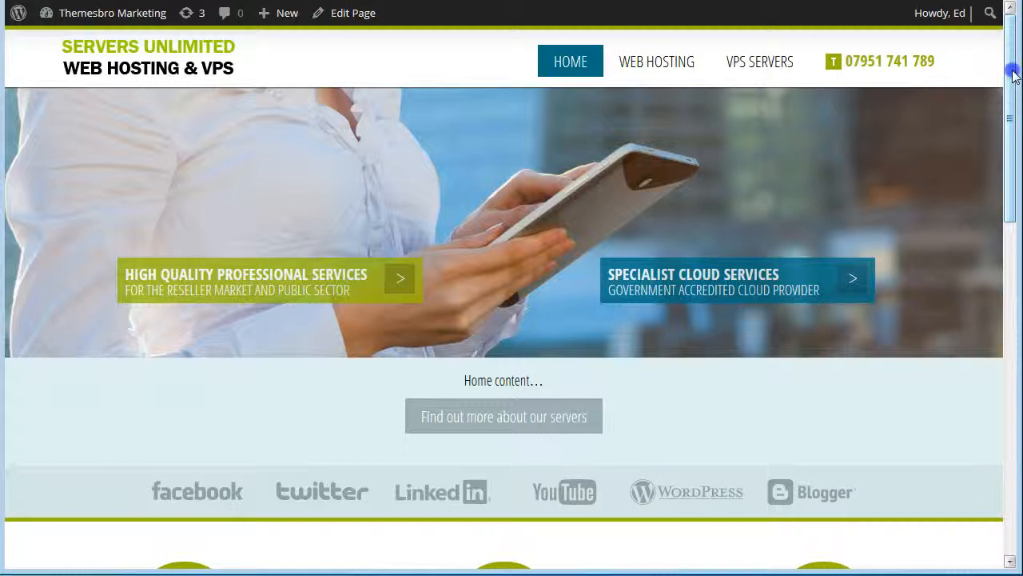
left_click_drag(1014, 74, 1013, 407)
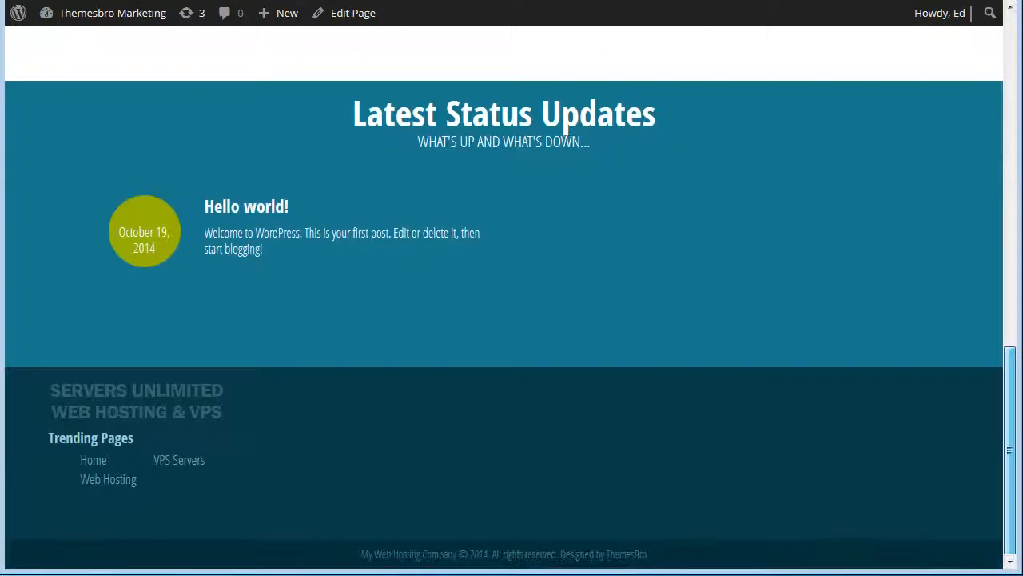